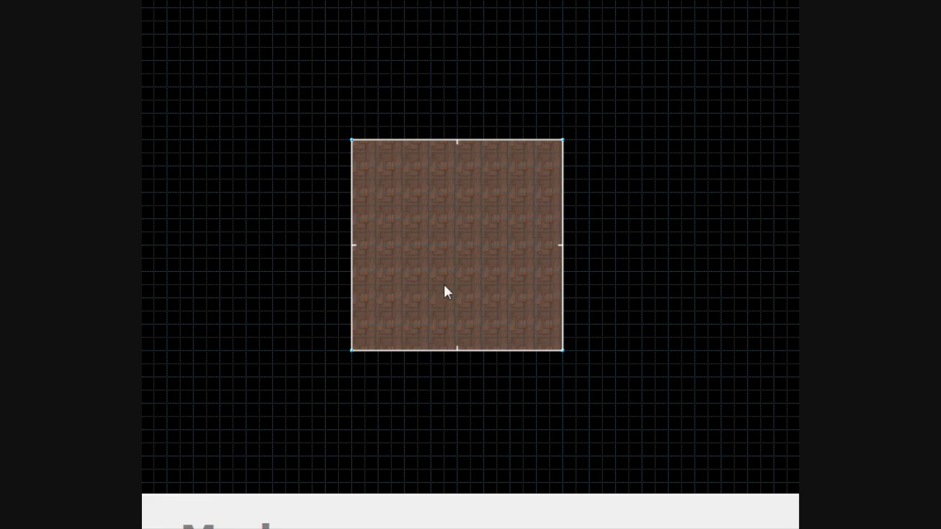
Place a Player 1 start near the middle of the room's lower wall, with its angle set to 90.
scroll(445, 263, "up", 3)
scroll(448, 359, "down", 1)
key("t")
right_click_drag(459, 389, 462, 407)
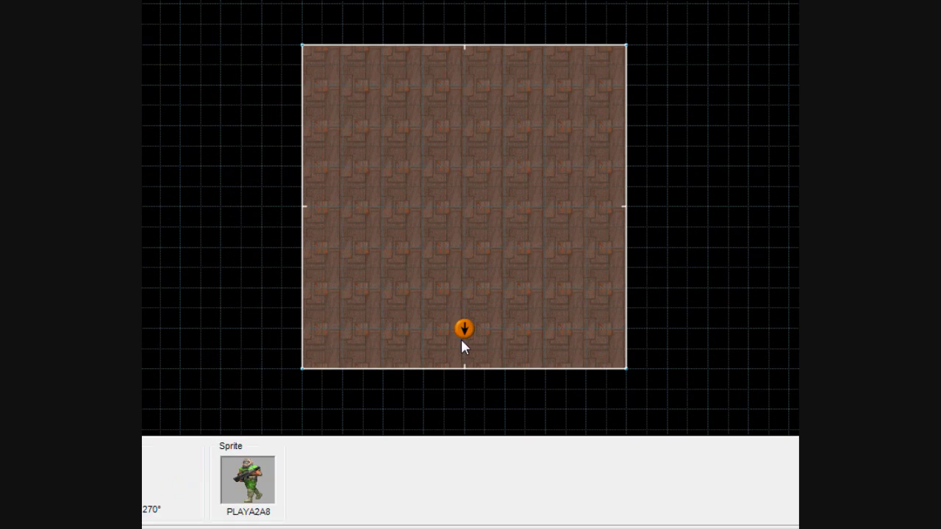
right_click(463, 350)
left_click(605, 262)
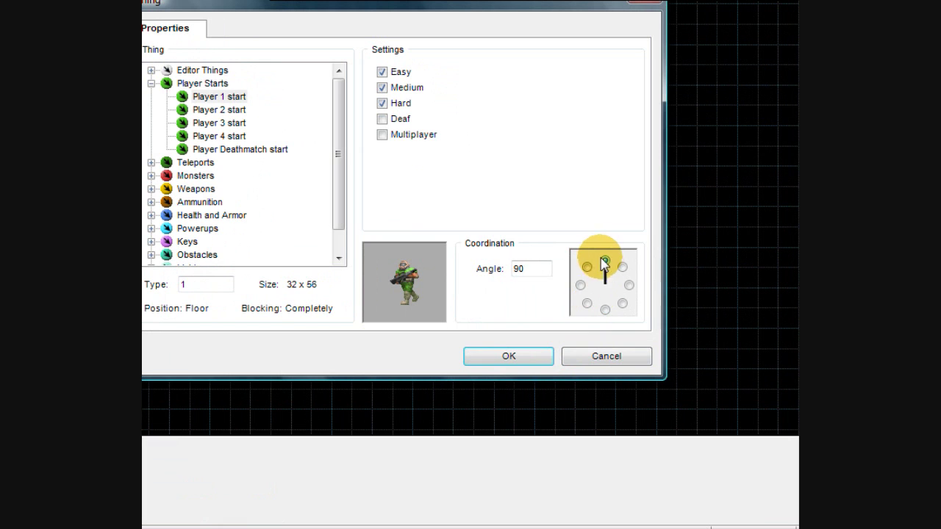
left_click(514, 363)
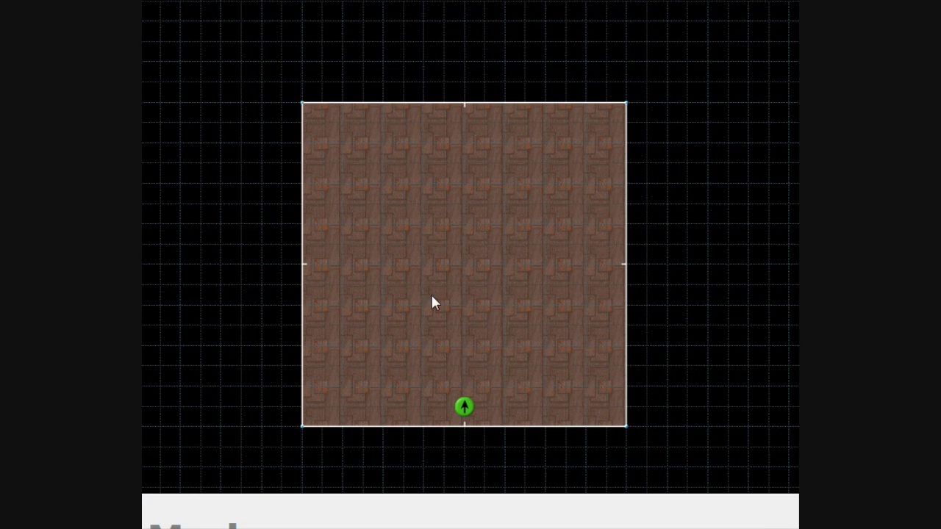
Draw a closed rectangle 512 units wide over the room's upper part, tracing along the outer walls, to split off a sector.
scroll(471, 372, "up", 1)
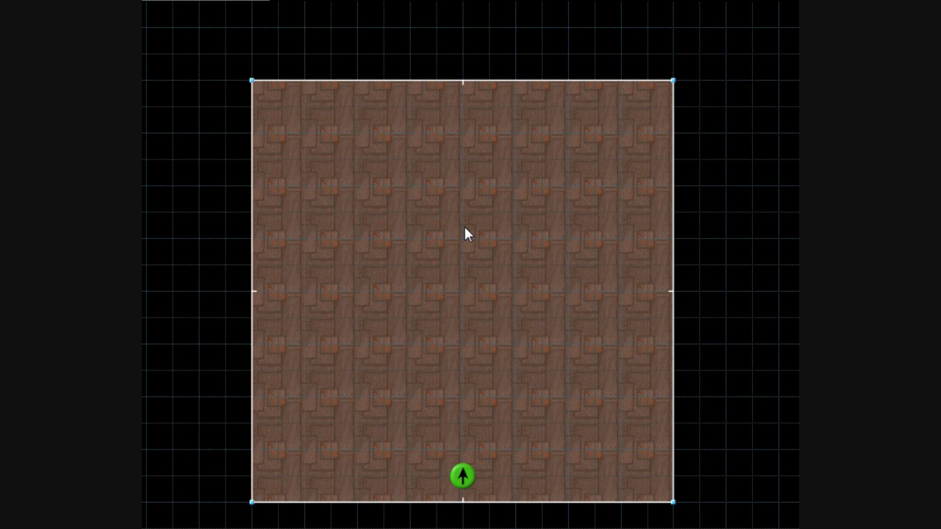
scroll(383, 188, "up", 1)
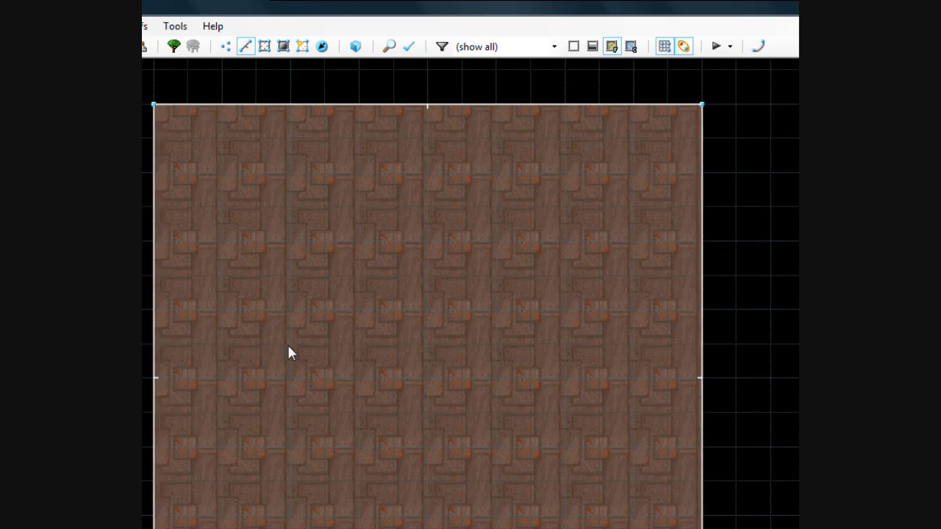
key("Right")
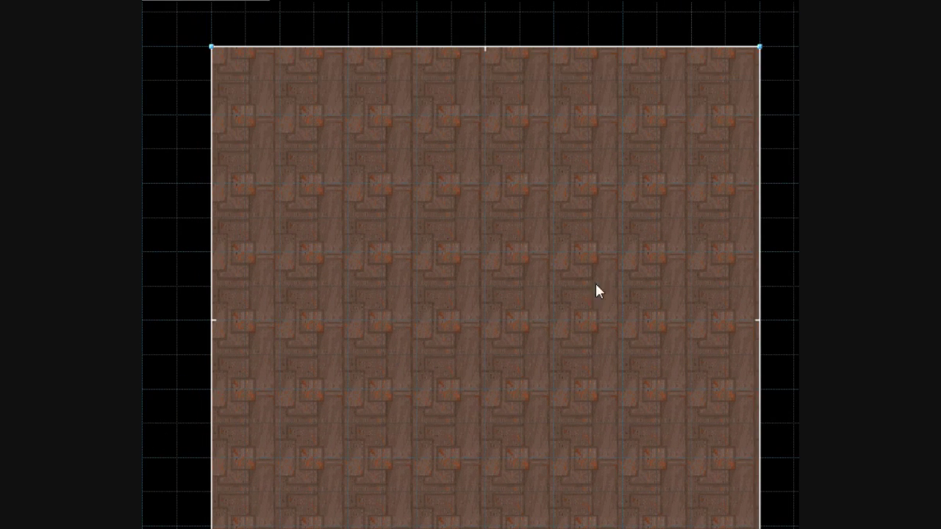
scroll(632, 220, "right", 2)
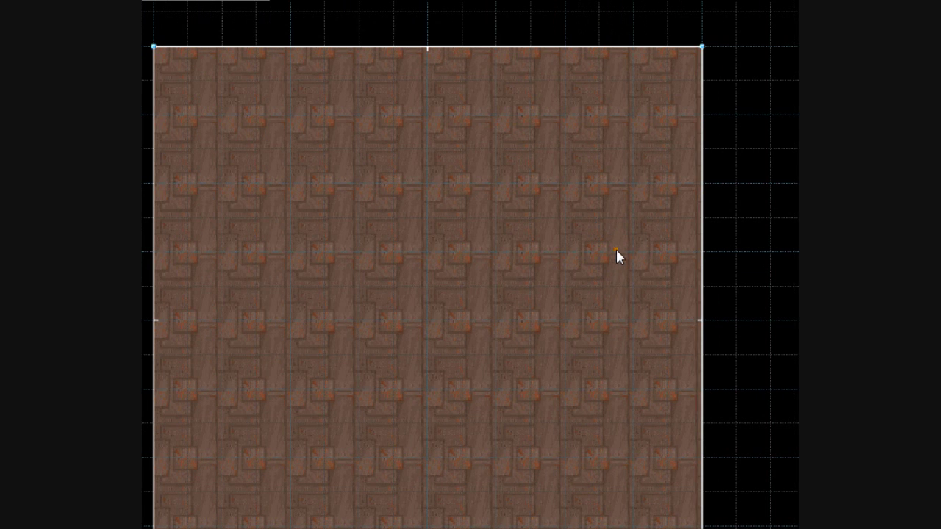
left_click_drag(601, 253, 351, 254)
scroll(351, 254, "left", 6)
left_click(325, 252)
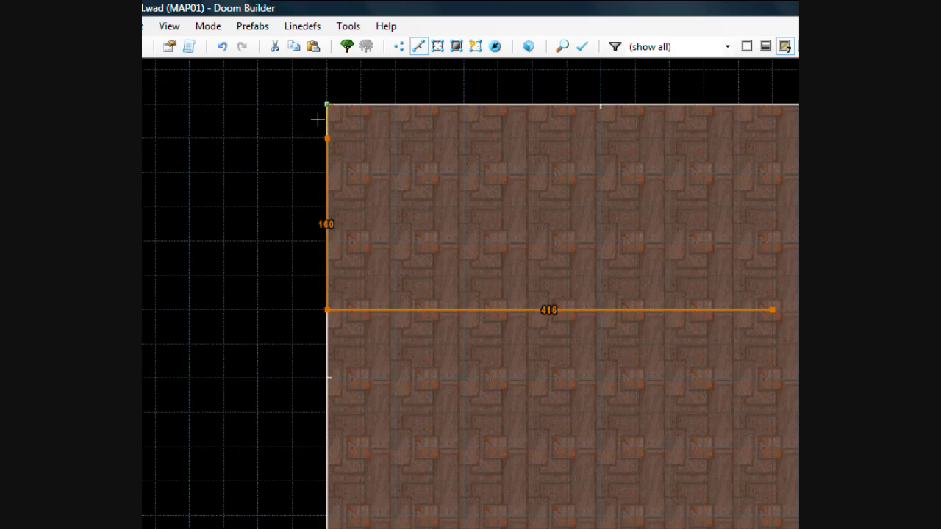
left_click(327, 47)
left_click(586, 105)
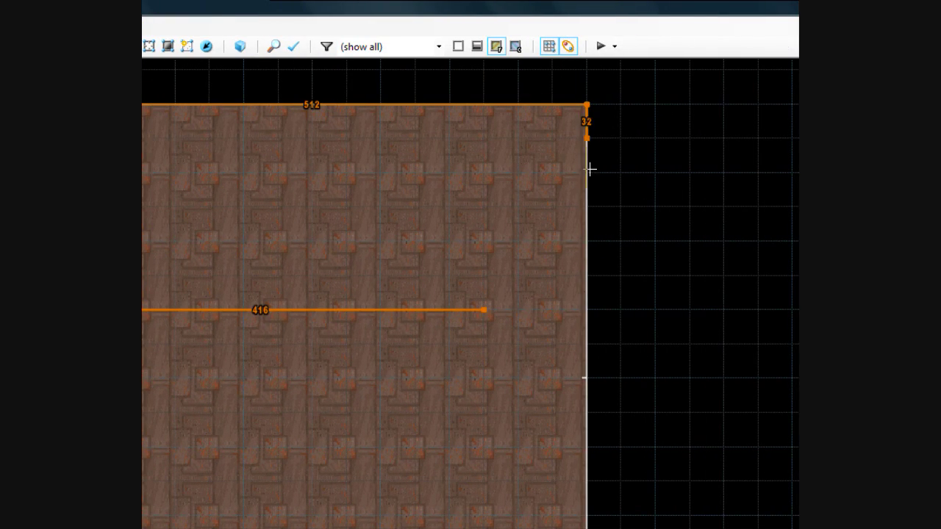
left_click(586, 310)
left_click(489, 309)
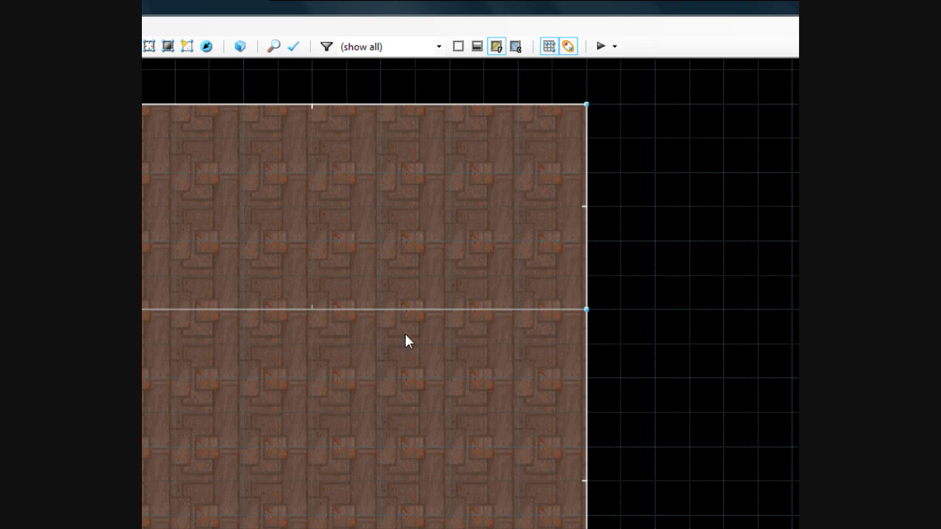
key("s")
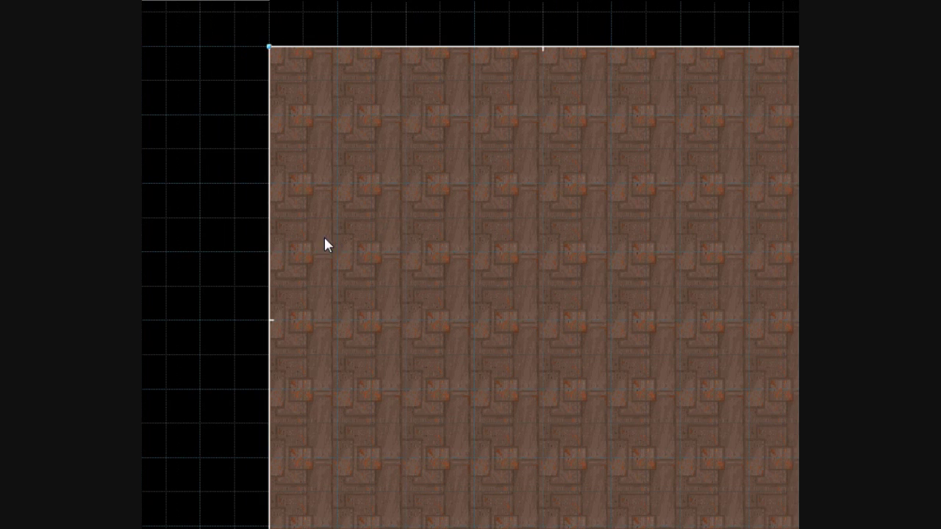
Draw a single horizontal line across the whole room, about 160 units below the upper wall.
left_click(362, 233)
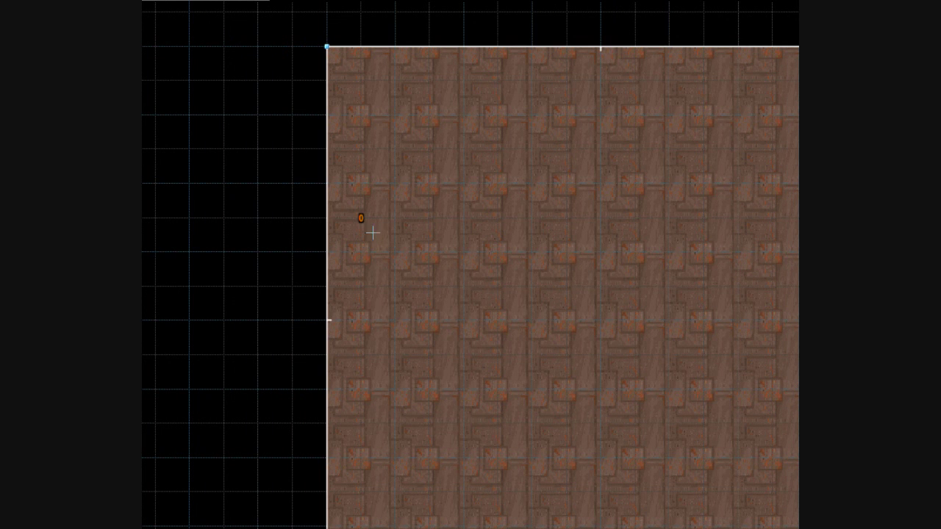
key("Right")
key("Right")
key("Right")
left_click(602, 225)
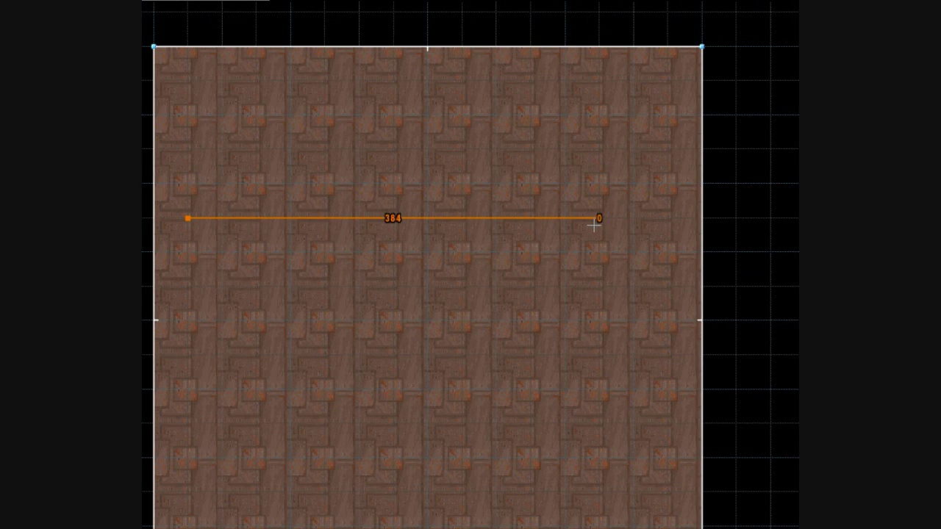
right_click(594, 223)
key("Left")
key("Left")
key("Left")
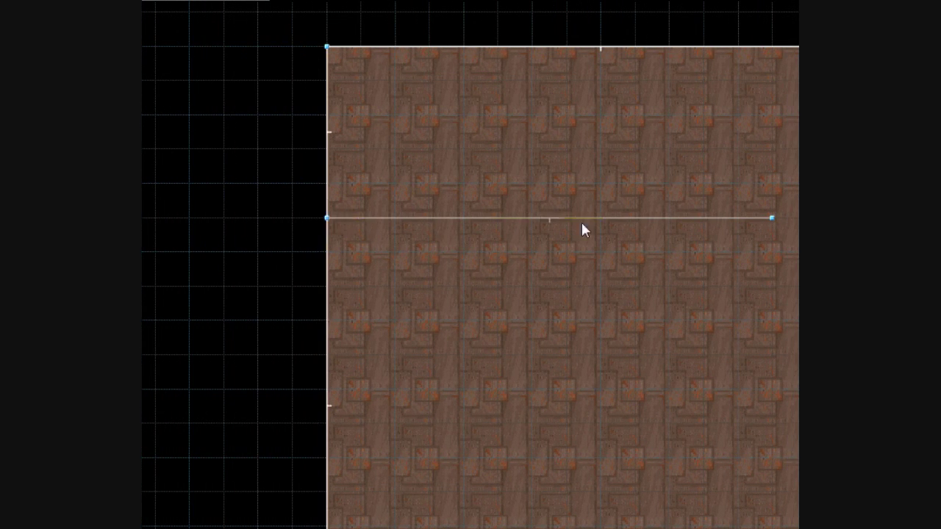
key("Right")
left_click(636, 222)
Turn the area above the dividing line into its own sector using Make Sectors mode.
key("s")
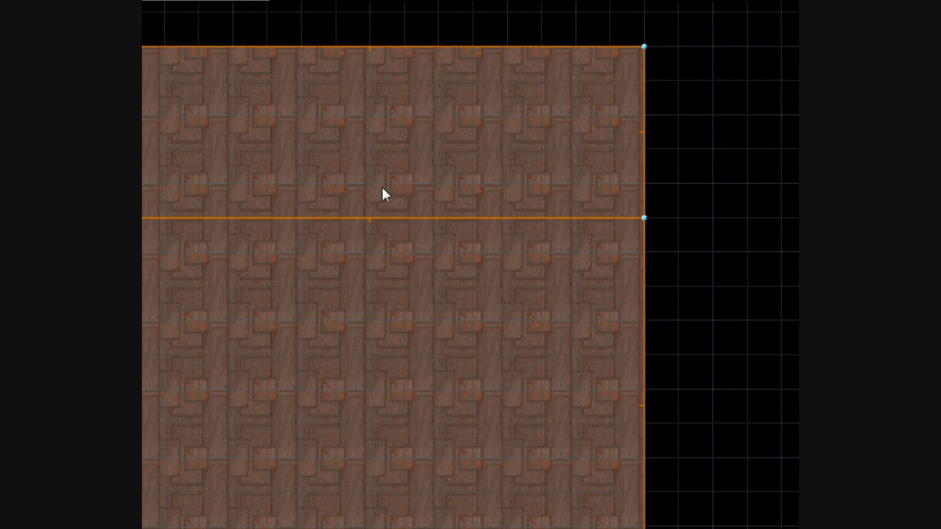
key("Left")
key("Left")
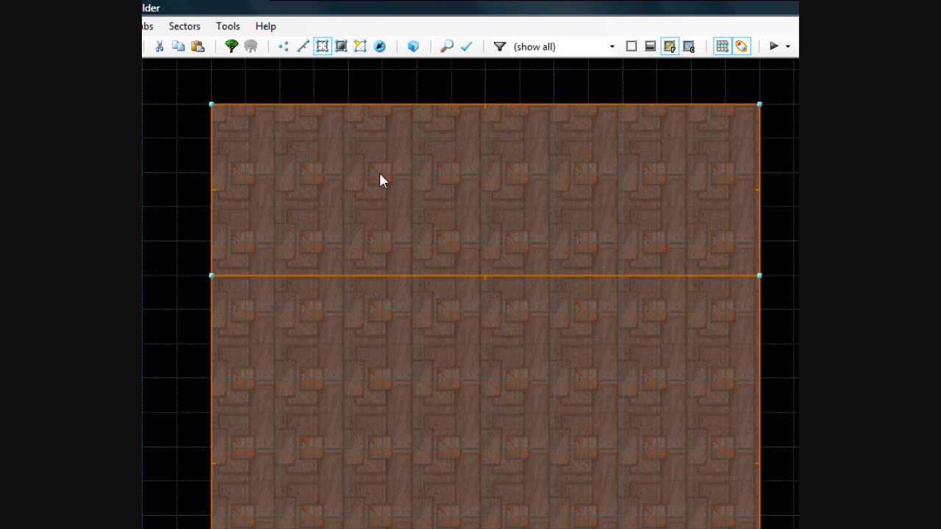
left_click(360, 47)
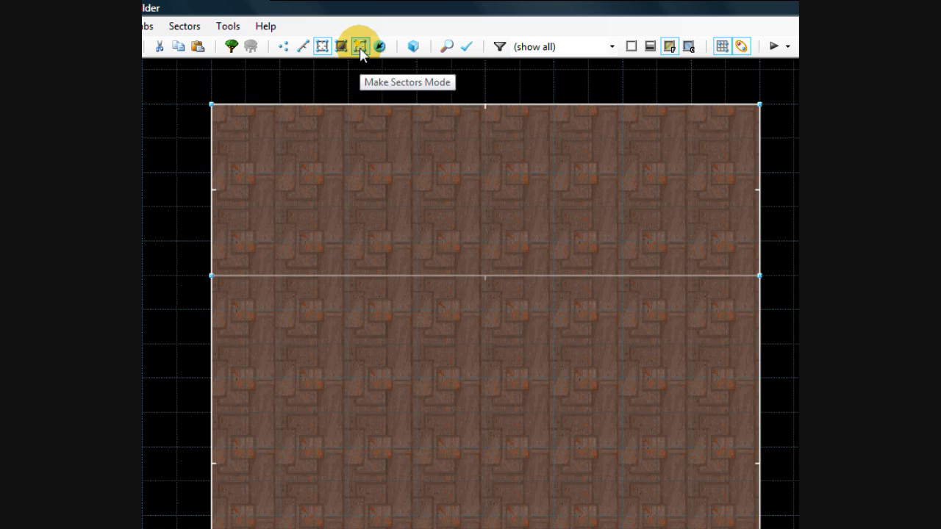
left_click(380, 48)
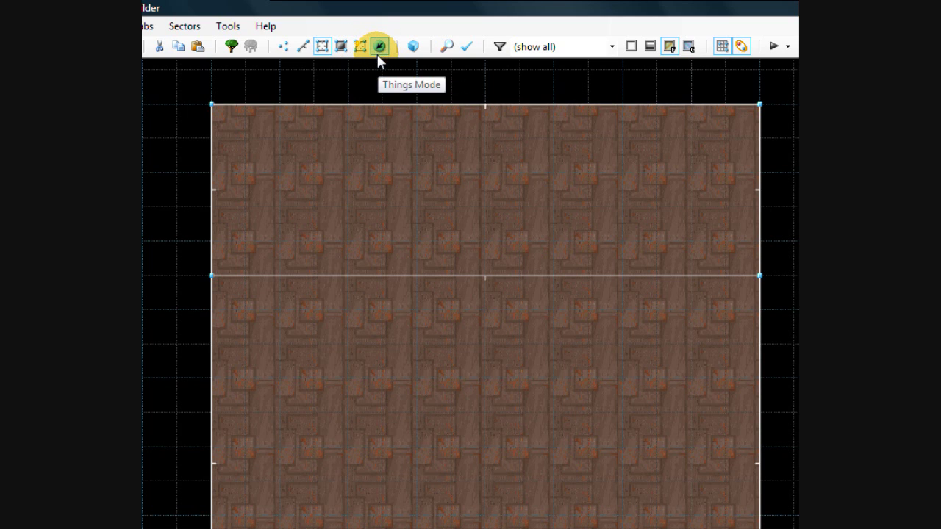
left_click(360, 48)
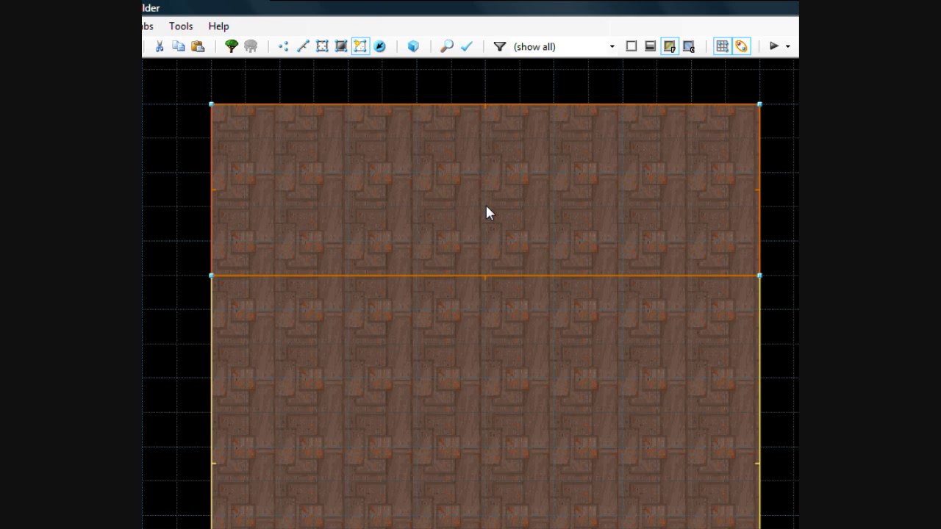
left_click(472, 190)
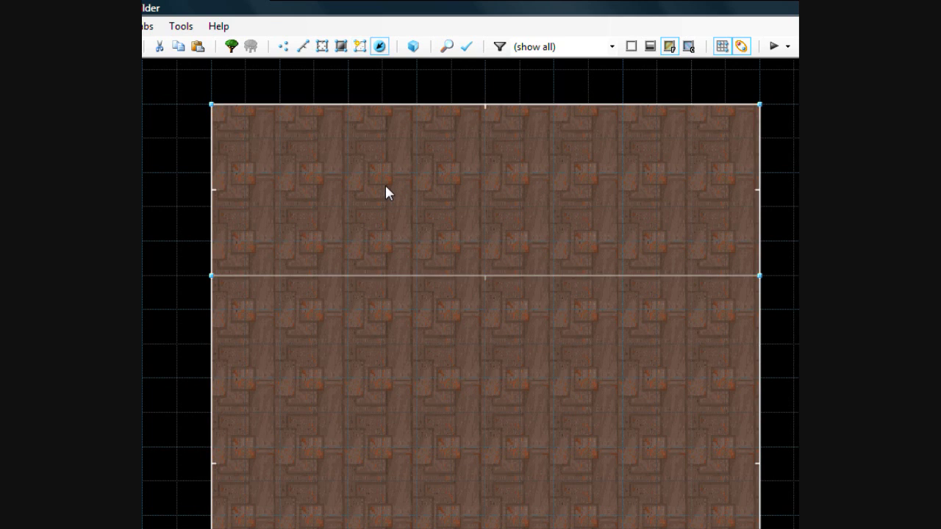
Examine how the areas above and below the dividing line highlight in Sectors mode and Make Sectors mode.
key("s")
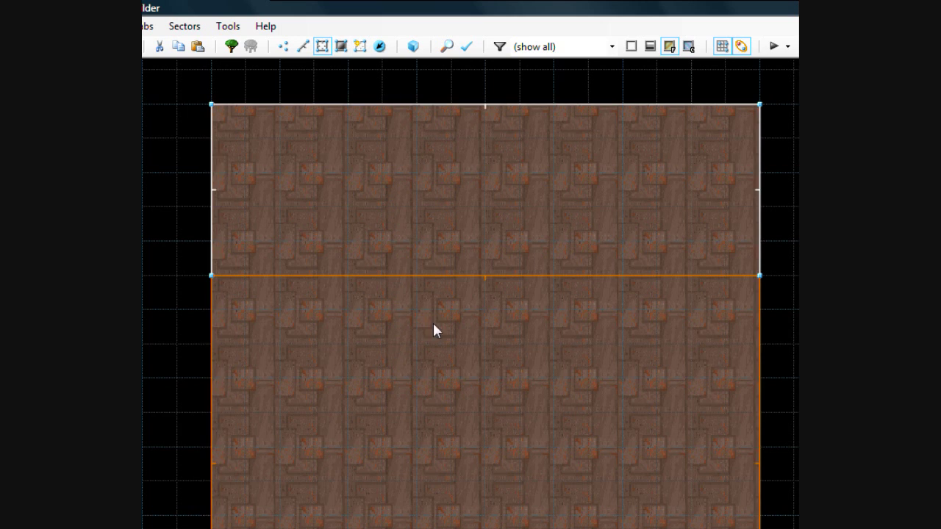
scroll(390, 361, "down", 3)
key("F11")
scroll(404, 283, "down", 2)
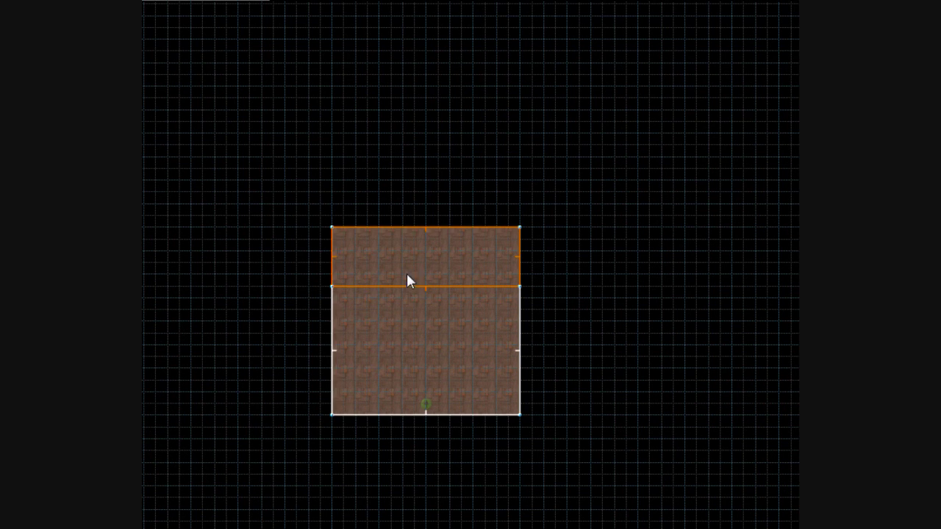
scroll(405, 316, "up", 1)
scroll(409, 323, "up", 3)
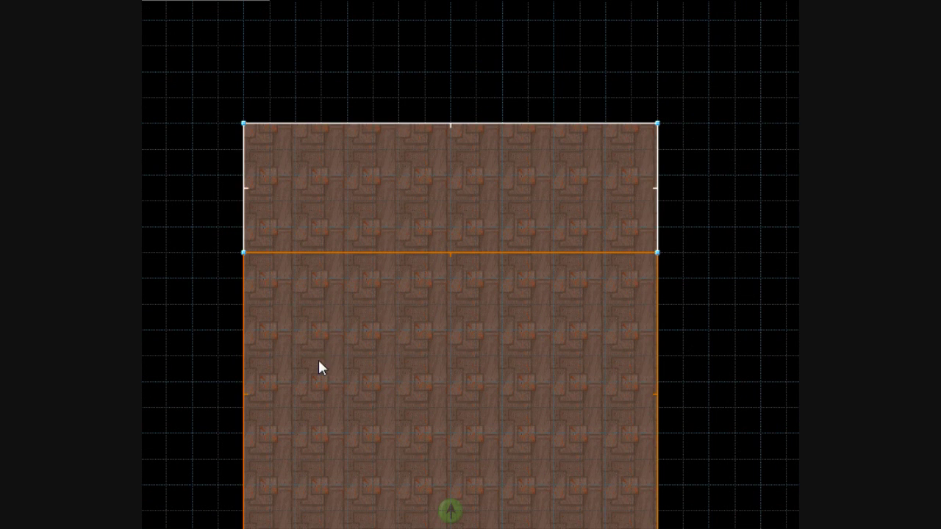
left_click_drag(317, 366, 384, 378)
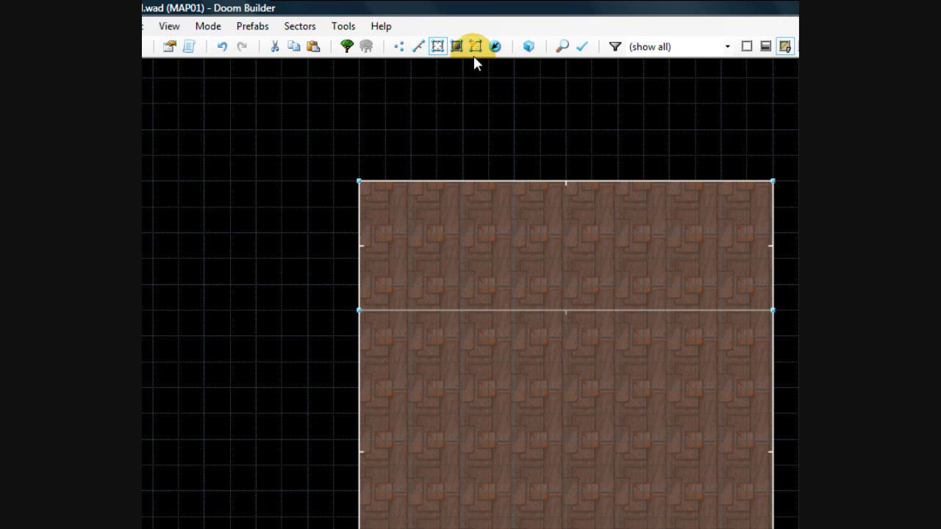
left_click(475, 52)
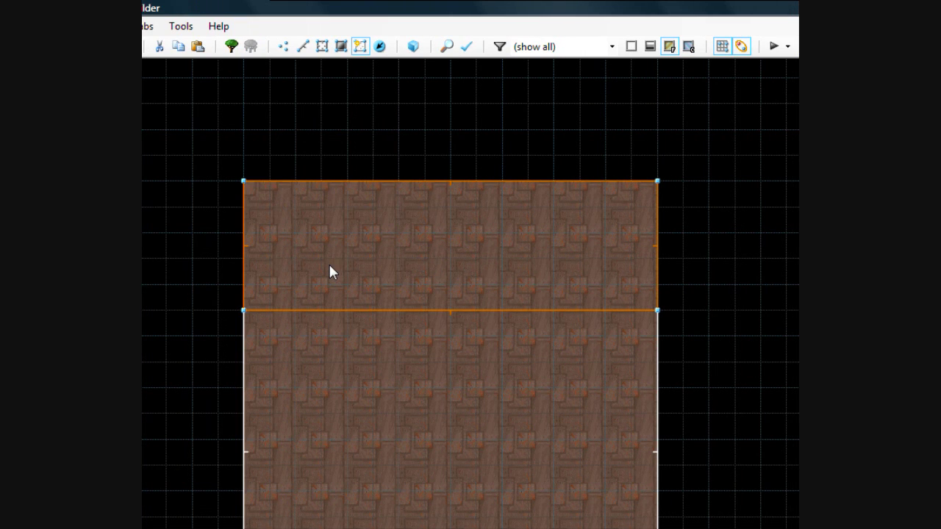
Raise the floor of the sector beyond the dividing line into a low platform in 3D visual mode.
left_click(415, 58)
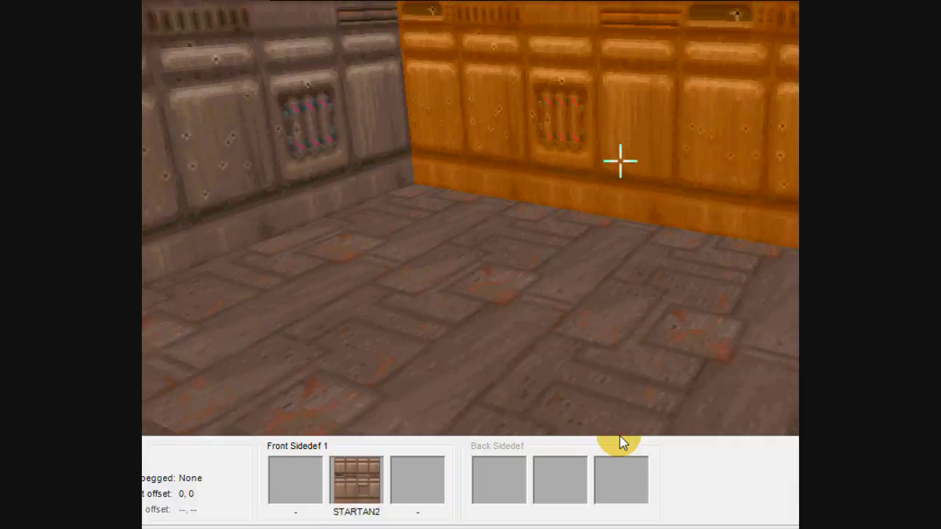
key("d")
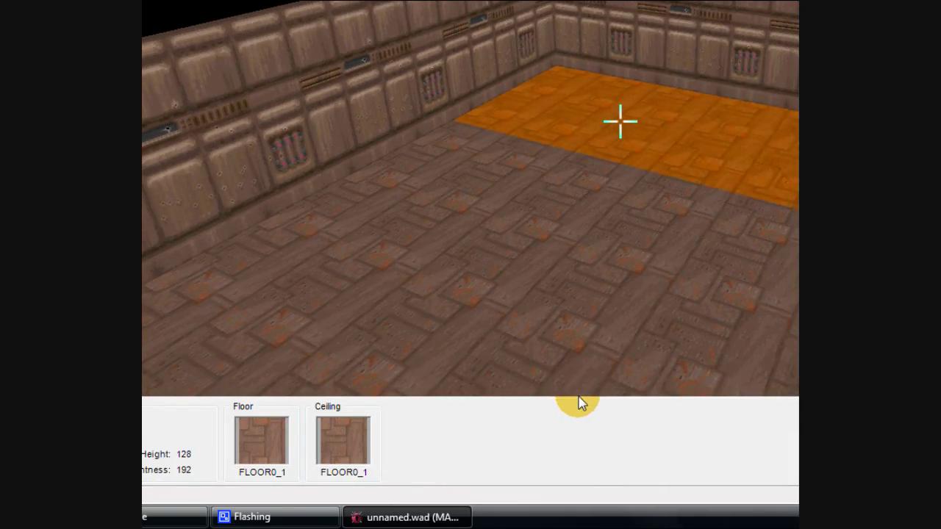
scroll(579, 437, "up", 3)
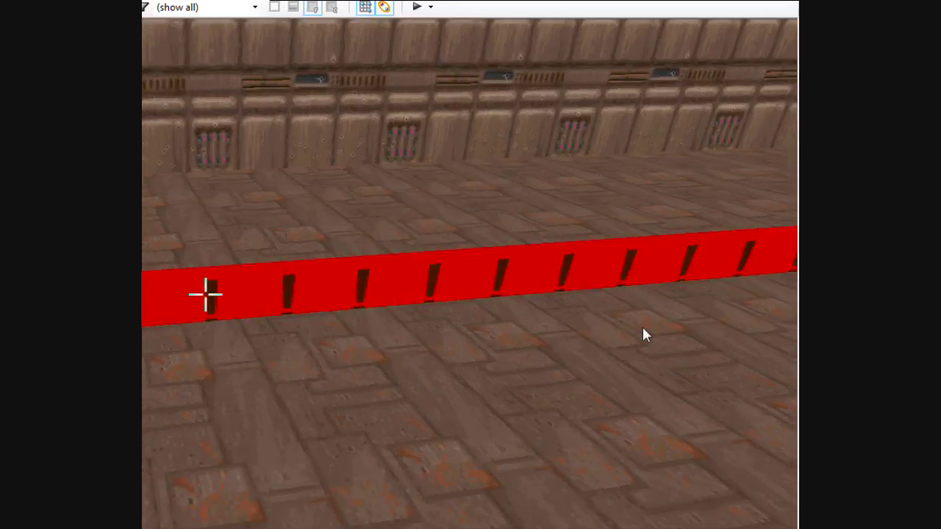
key("d")
key("e")
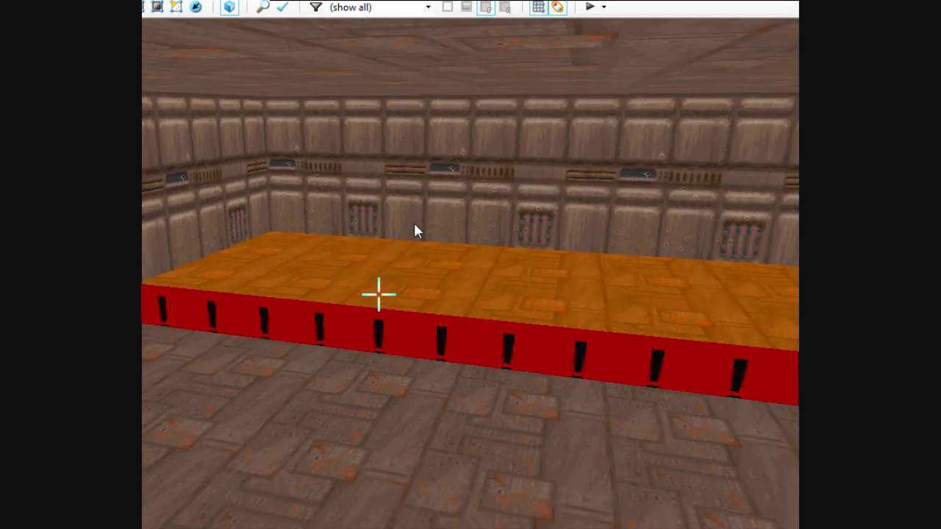
scroll(240, 219, "up", 2)
scroll(406, 178, "up", 1)
scroll(403, 177, "down", 3)
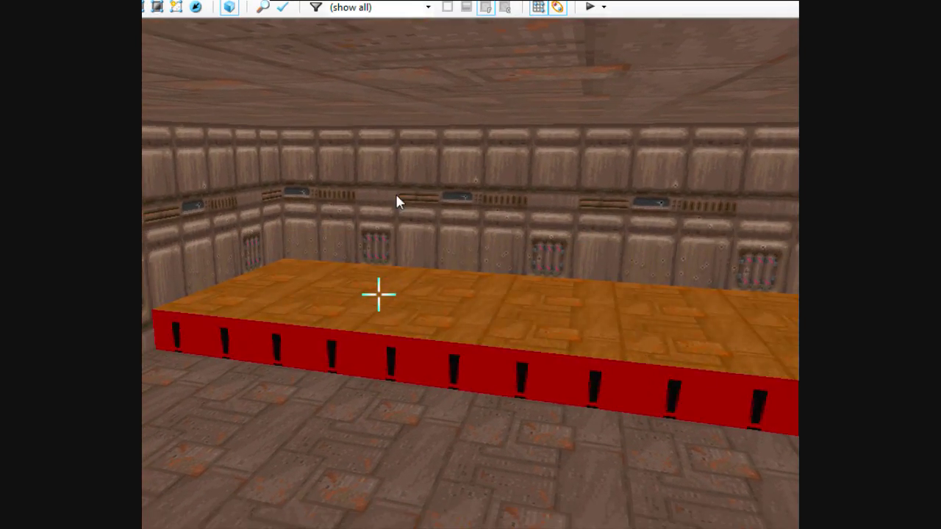
scroll(397, 200, "up", 1)
Darken the platform sector's brightness and raise its floor further, then return to the 2D map.
scroll(390, 190, "down", 4, "ctrl")
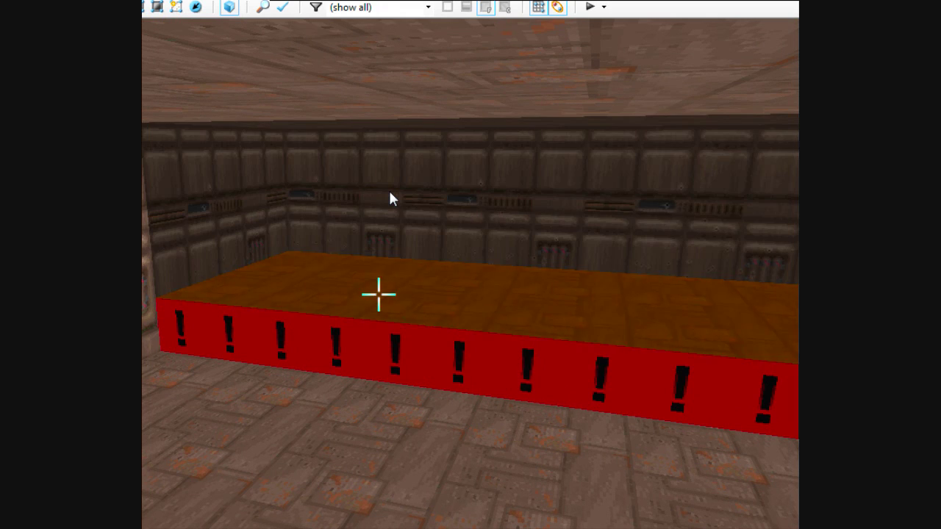
scroll(390, 189, "up", 1)
scroll(390, 189, "up", 1, "ctrl")
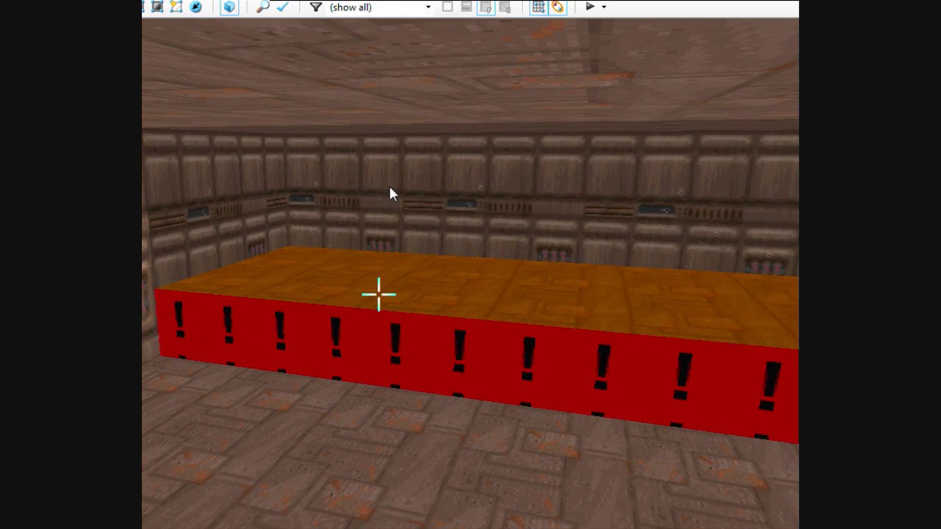
key("e")
scroll(390, 194, "down", 2)
key("d")
key("q")
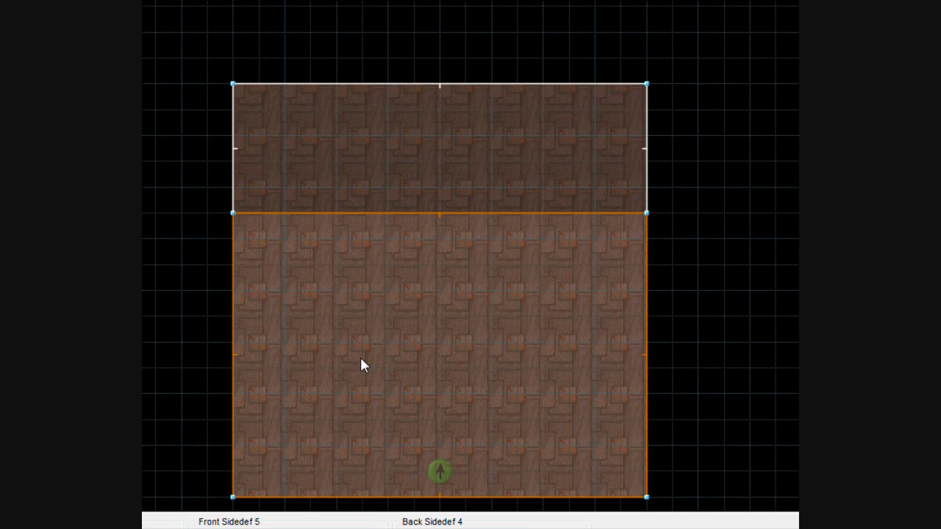
Apply Make Sectors mode to the area below the dividing line, which contains the player start.
key("Left")
key("Down")
key("Down")
key("Up")
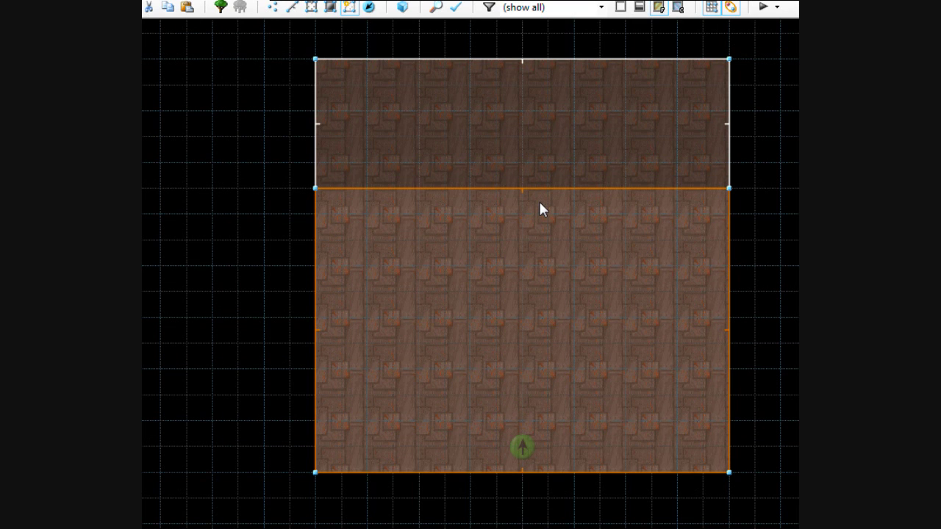
left_click(540, 203)
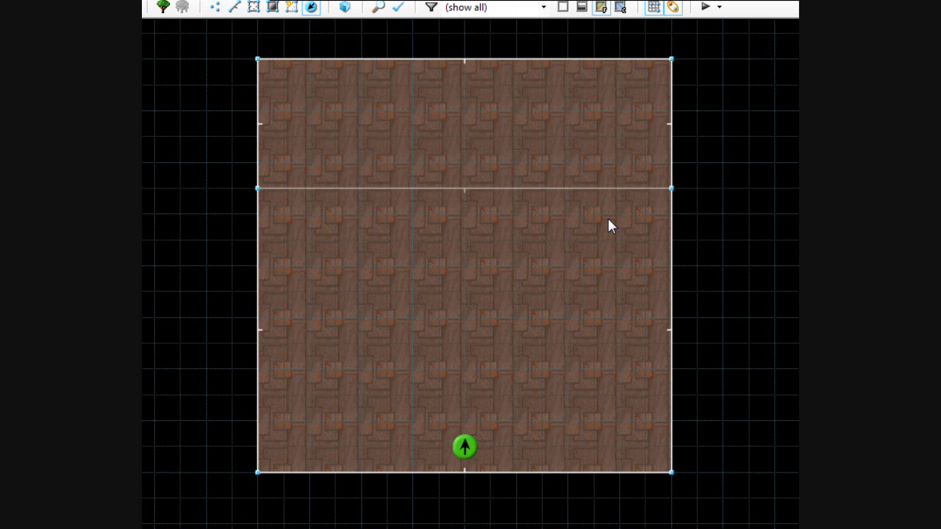
Undo the sector changes and the dividing line drawn across the room.
key("ctrl+z")
key("ctrl+z")
key("ctrl+z")
Draw a diagonal line from the room's right wall to its upper wall, cutting off the upper-right corner.
key("l")
scroll(593, 147, "up", 2)
key("Up")
key("Up")
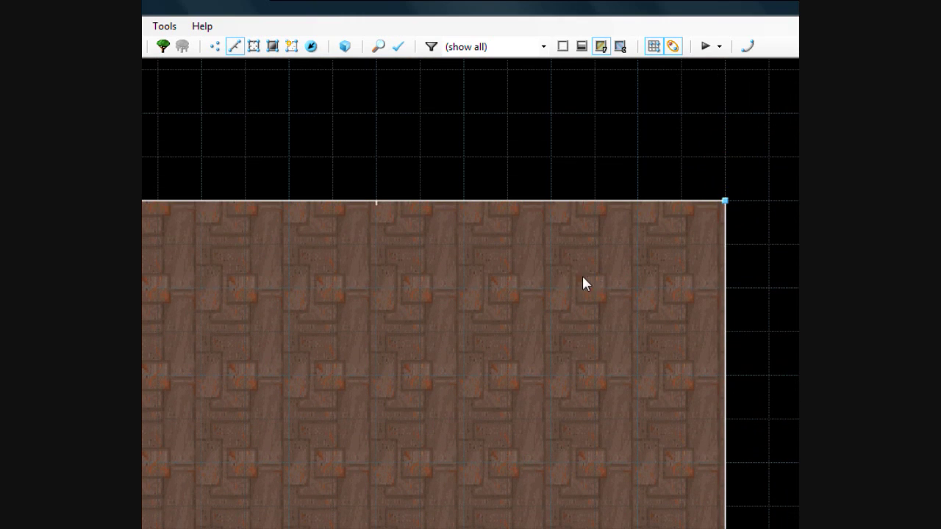
right_click(550, 284)
left_click(723, 415)
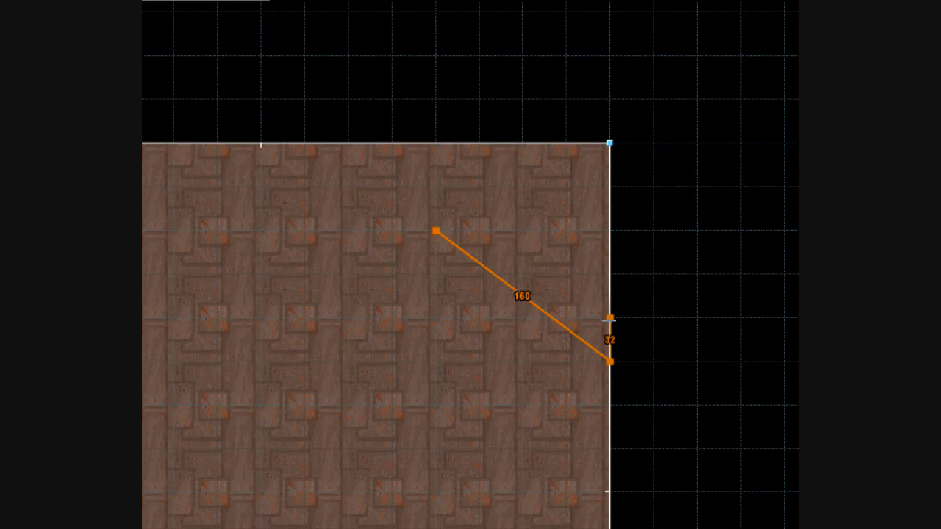
right_click(733, 364)
left_click_drag(449, 232, 357, 153)
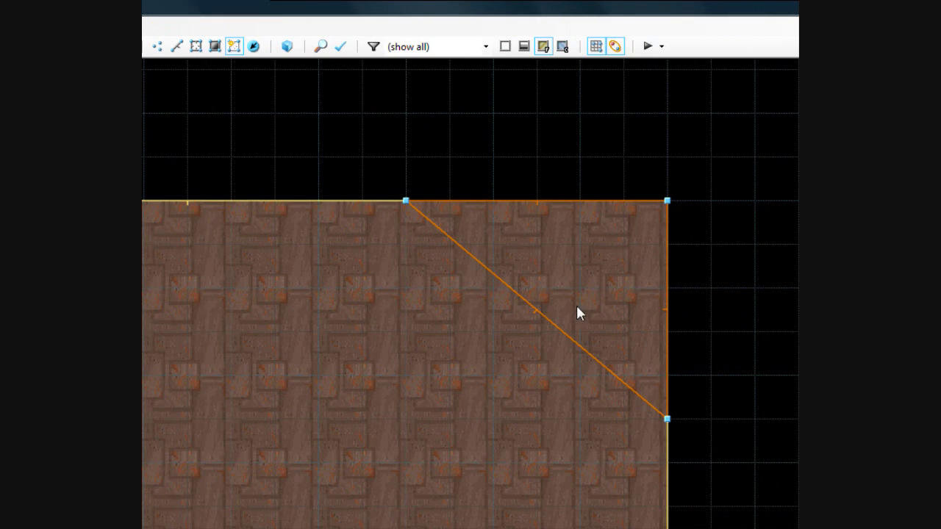
Turn the cut-off triangular corner into its own sector with Make Sectors mode.
left_click(514, 227)
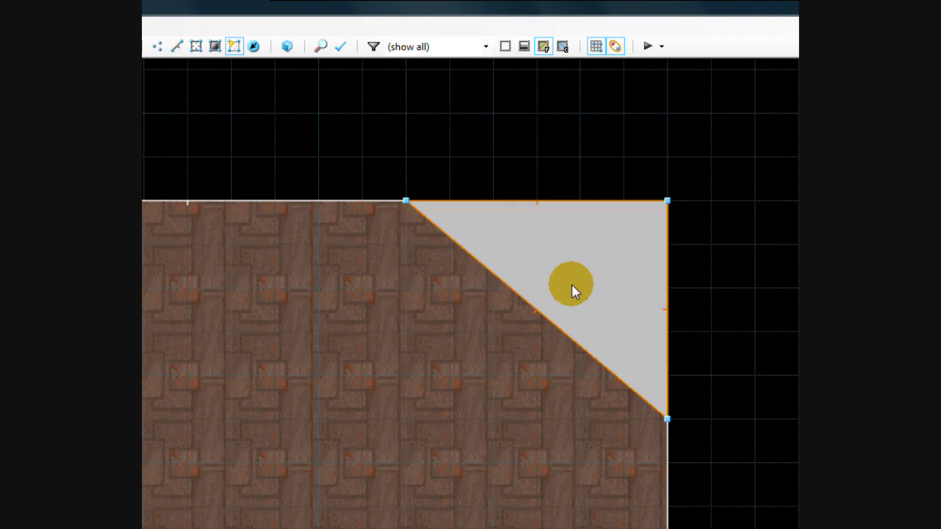
left_click(573, 290)
scroll(521, 342, "down", 2)
scroll(540, 211, "up", 1)
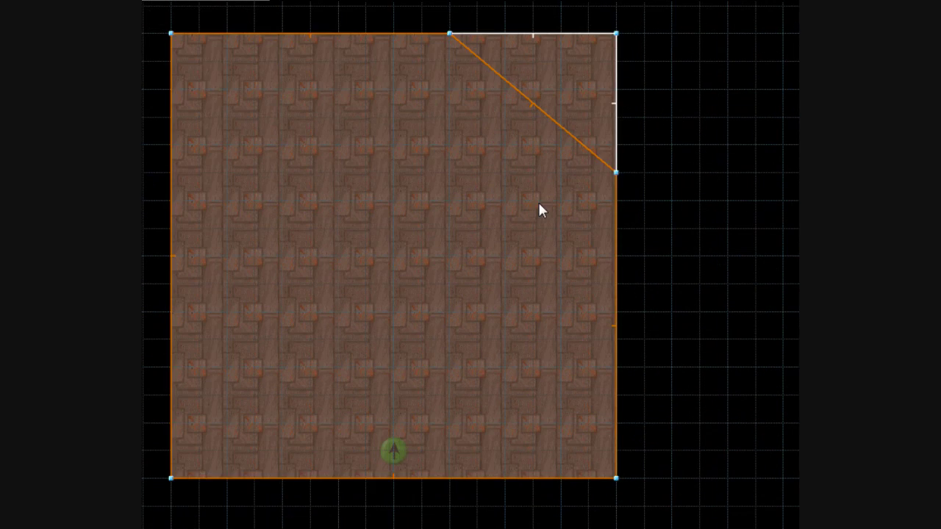
Insert a thing in the triangular corner and set its type to Tall red firestick, from the Light sources.
right_click(576, 133)
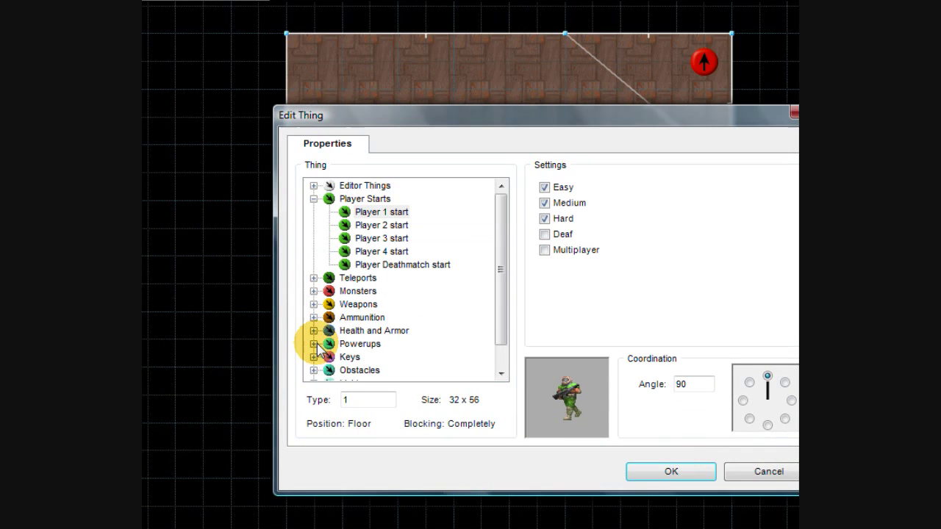
left_click(324, 415)
scroll(316, 419, "down", 1)
left_click(313, 358)
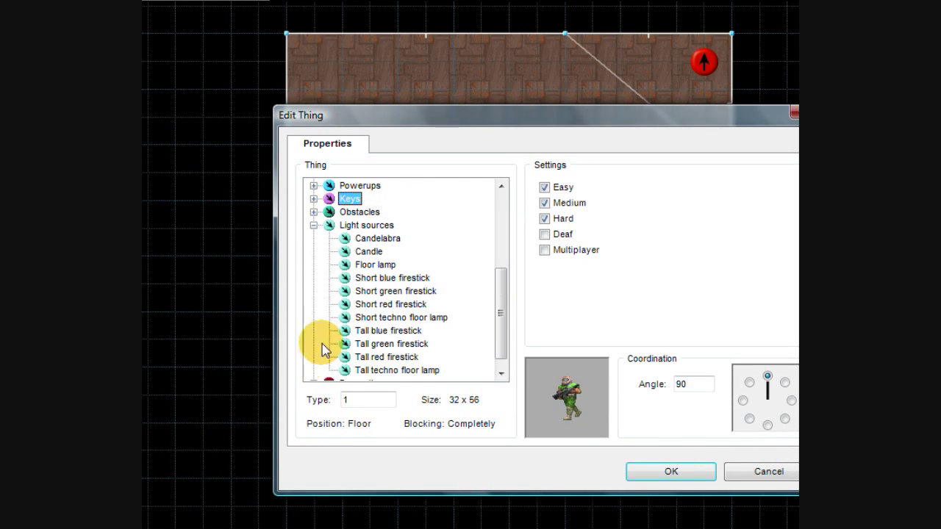
left_click(388, 278)
left_click(382, 292)
left_click(386, 305)
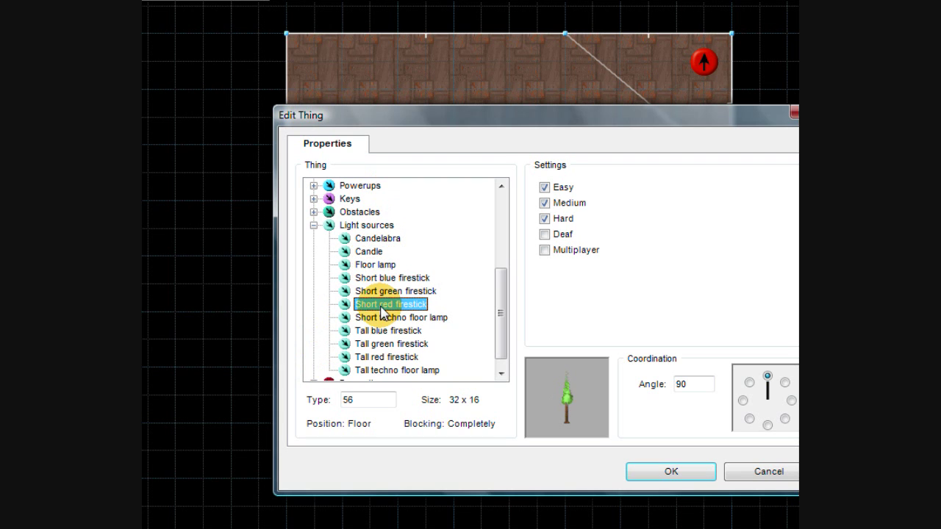
left_click(387, 357)
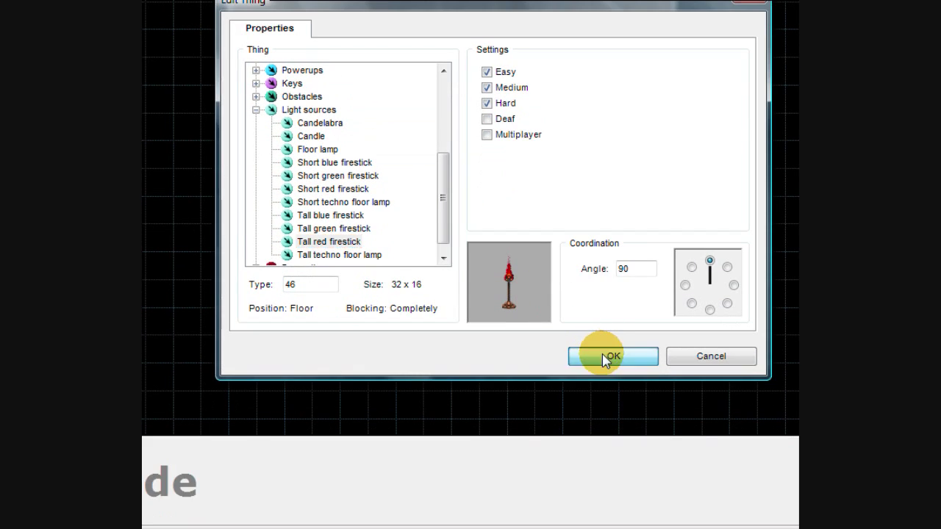
left_click(665, 472)
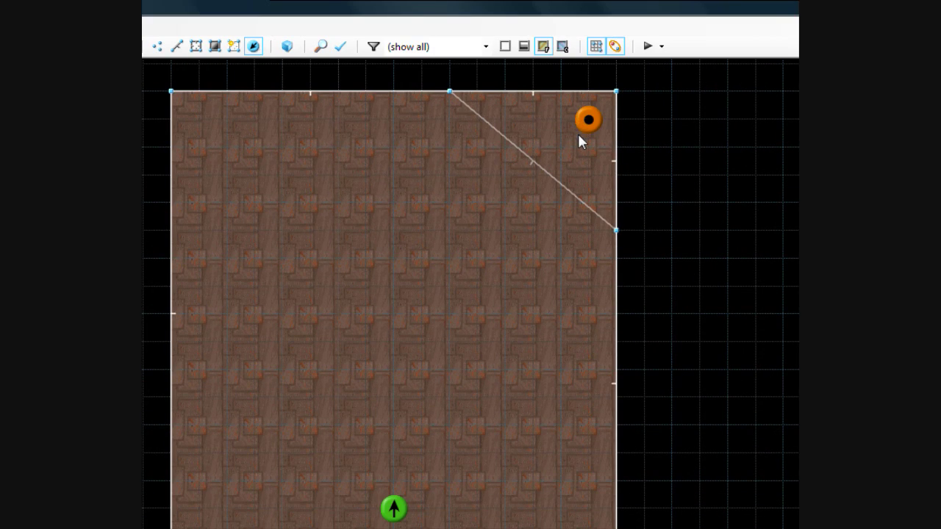
Shrink the triangular corner sector by moving both end vertices of its diagonal line one grid step closer to the corner.
scroll(577, 140, "up", 2)
key("v")
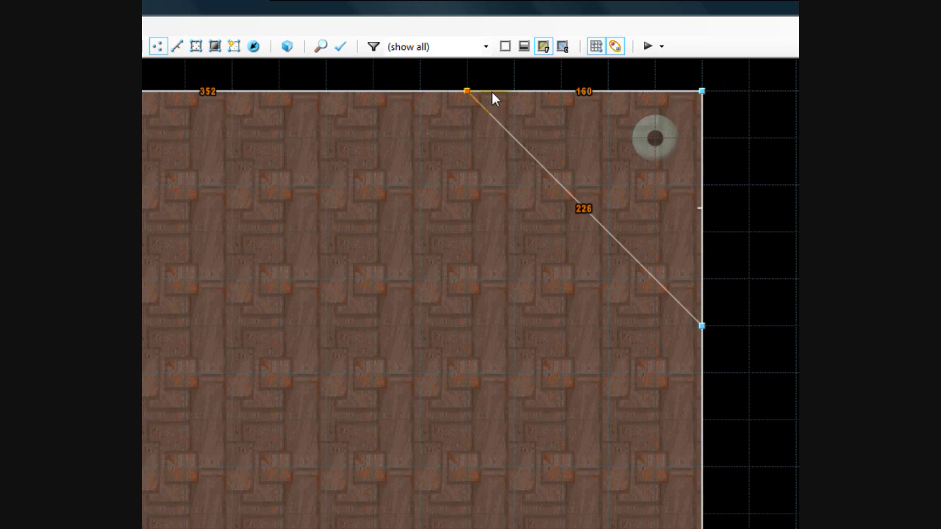
left_click_drag(491, 90, 514, 91)
left_click_drag(702, 326, 702, 278)
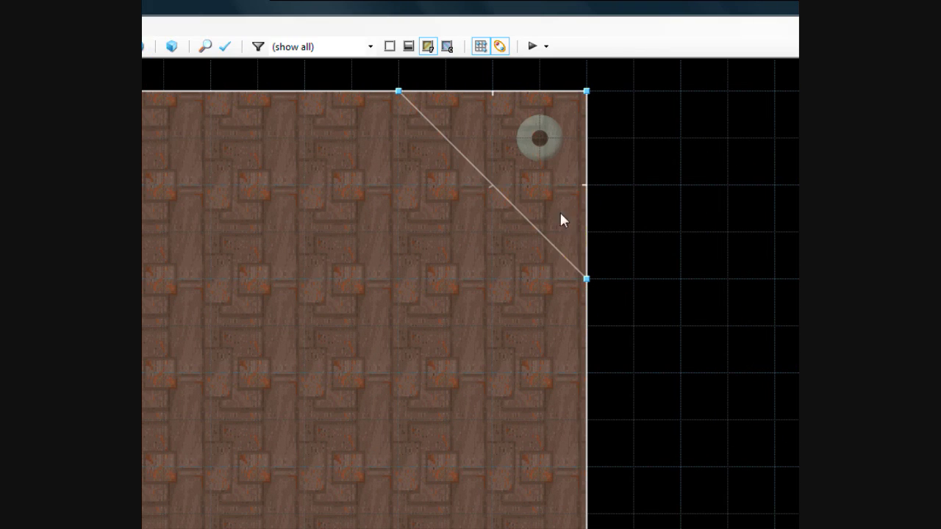
Draw a small square sector in the middle of the room and shift it slightly toward the left wall.
key("s")
key("t")
scroll(529, 164, "down", 5)
scroll(498, 193, "up", 4)
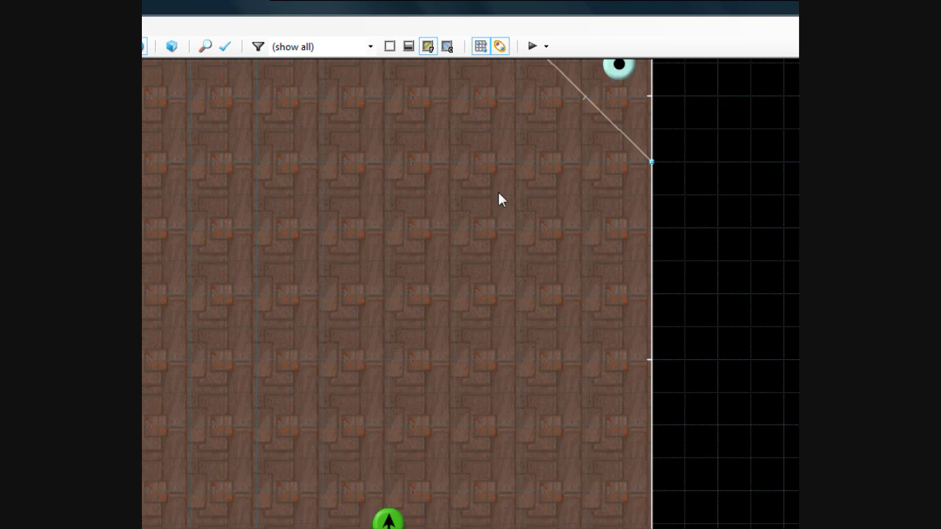
key("Down")
scroll(497, 200, "down", 1)
key("l")
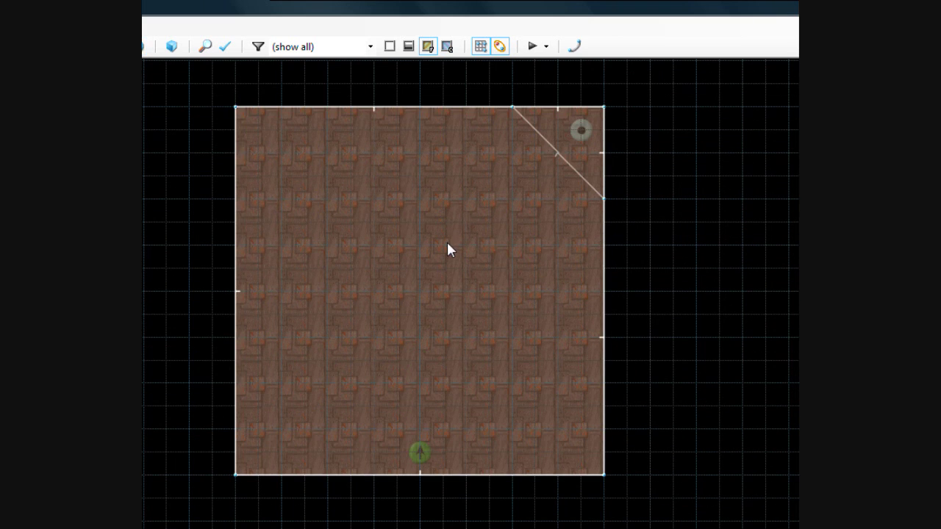
left_click_drag(468, 245, 390, 252)
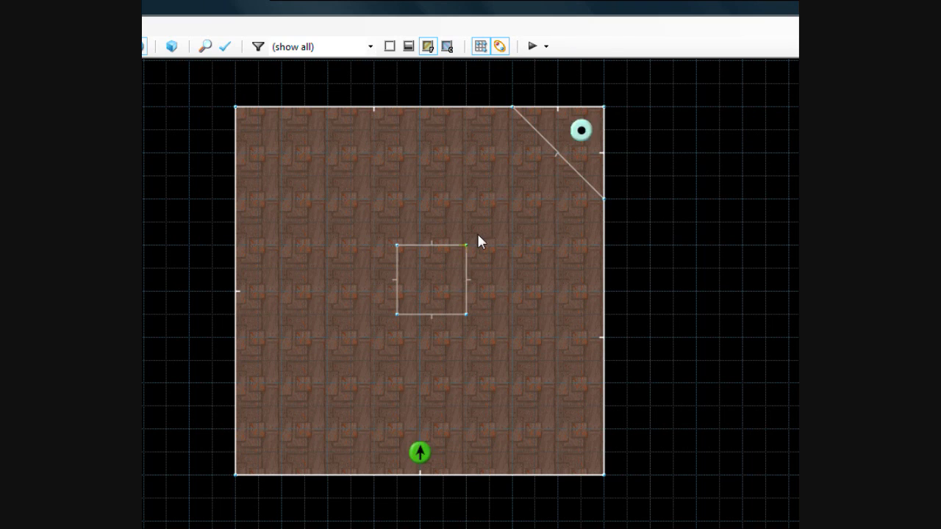
left_click(424, 263)
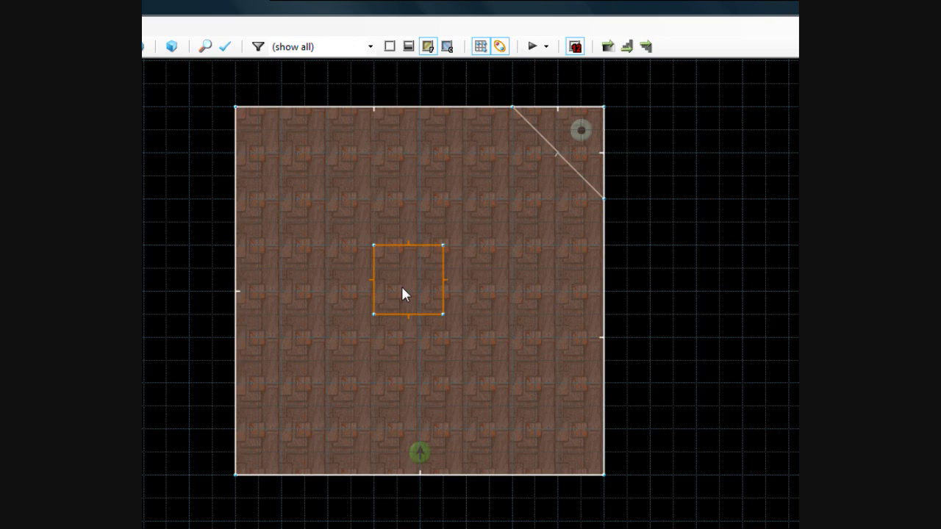
left_click(412, 286, "ctrl")
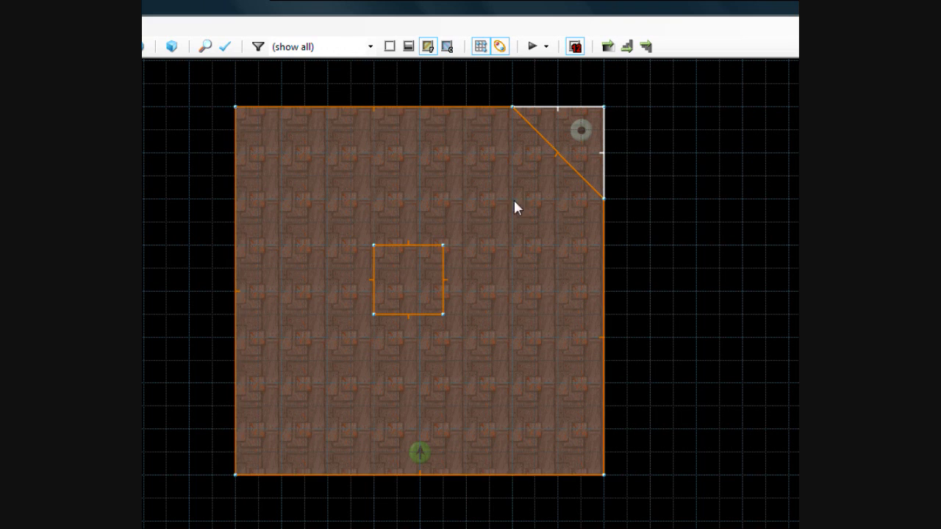
left_click(436, 263, "ctrl")
Draw a line about 244 units long from the room's lower wall to the square's lower-right vertex.
key("t")
key("l")
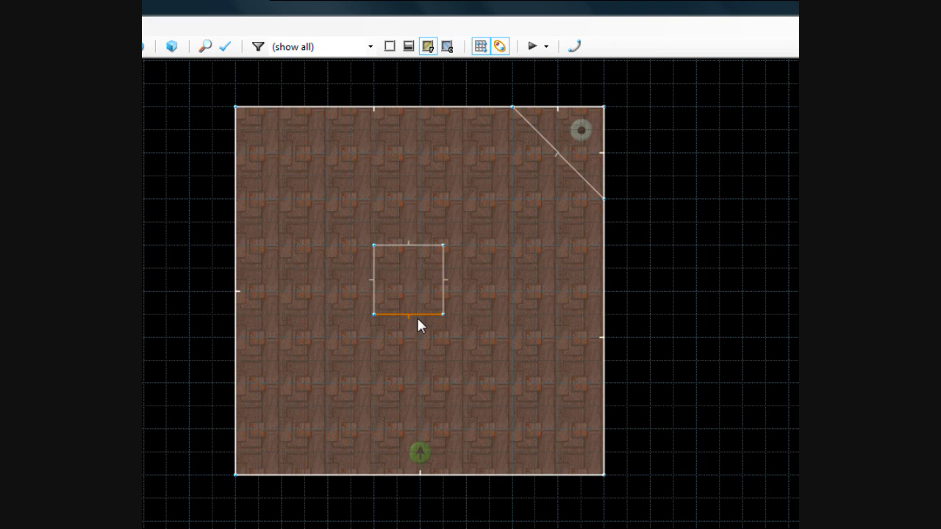
scroll(429, 334, "up", 1)
key("Down")
key("Left")
key("Down")
key("Up")
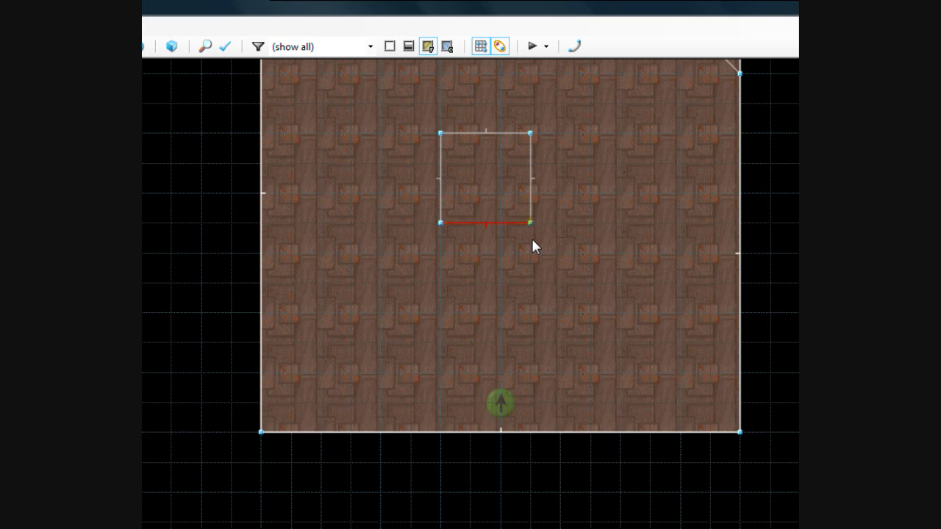
right_click(531, 246)
left_click(516, 359)
scroll(534, 199, "up", 2)
key("Up")
key("Up")
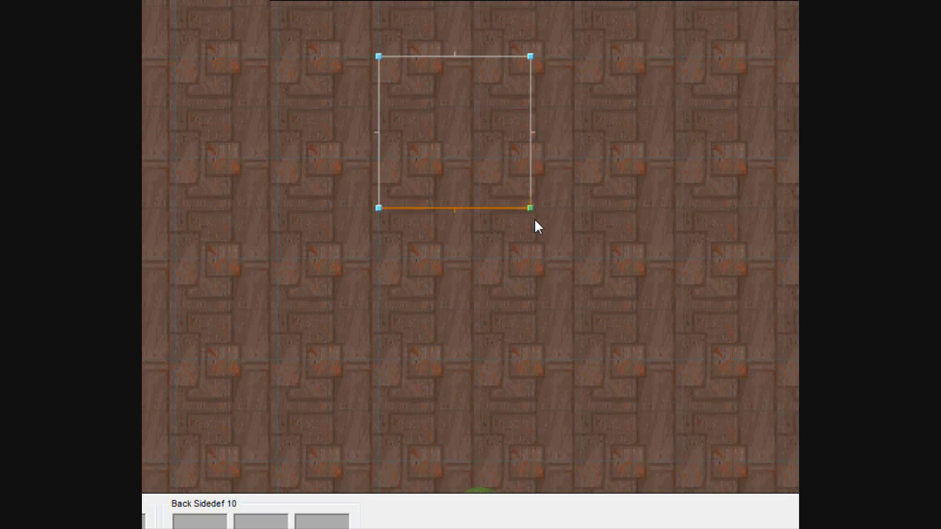
key("Down")
scroll(533, 214, "down", 1)
key("Left")
right_click(612, 183)
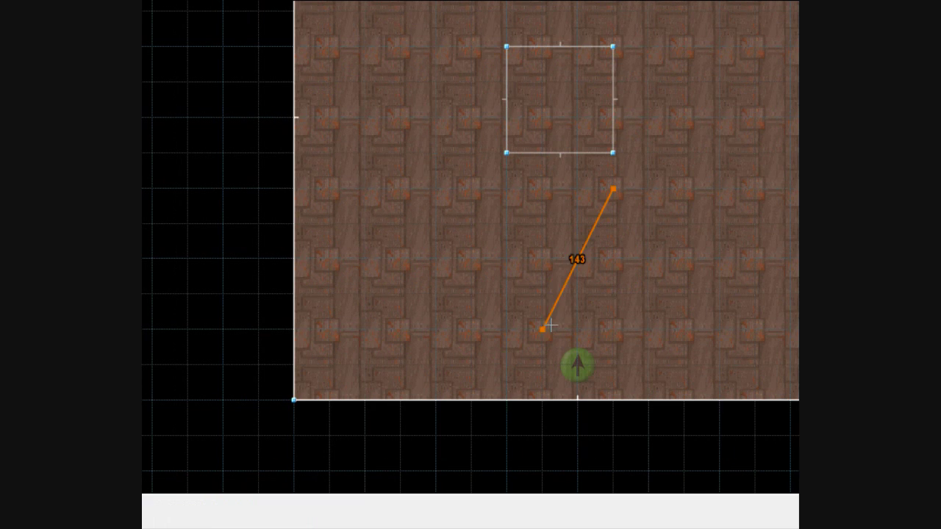
left_click(534, 398)
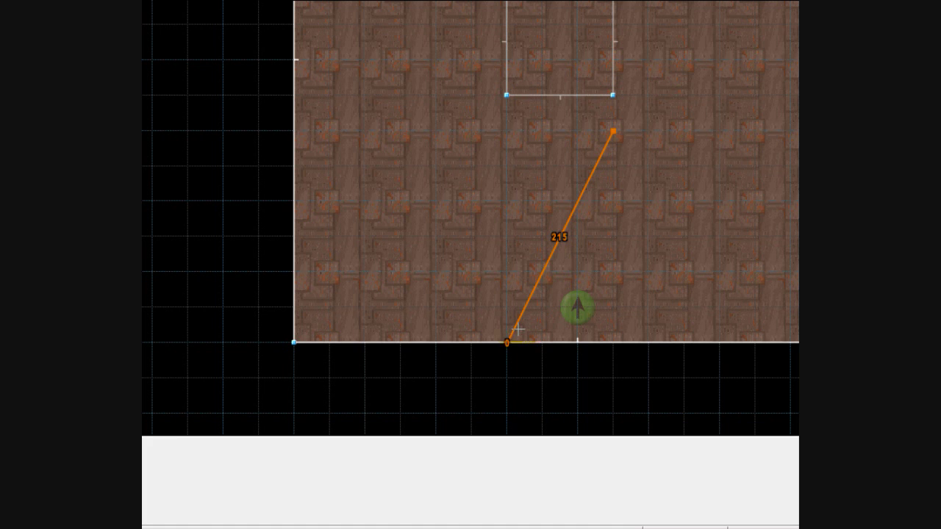
left_click(613, 95)
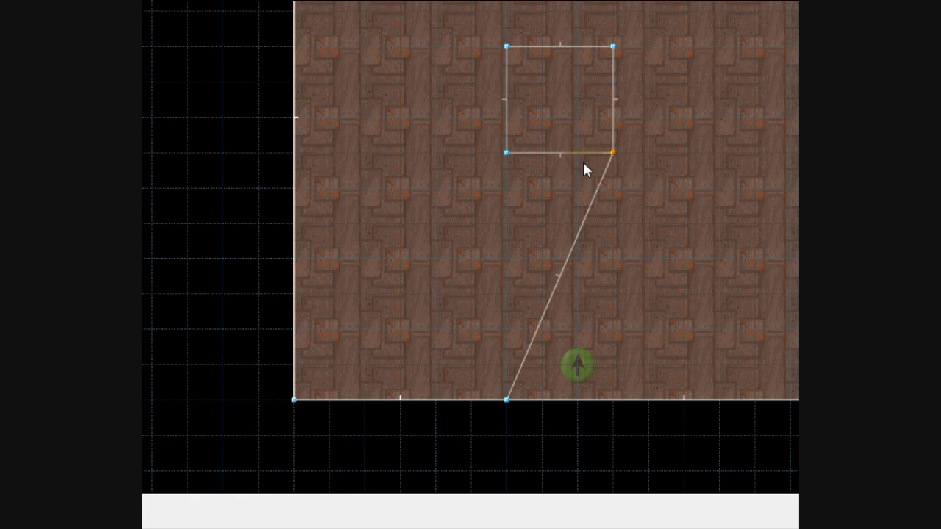
Draw a line about 272 units long from the left wall to the square's upper-left vertex, and move the other line's wall end farther left.
scroll(455, 100, "up", 1)
key("Up")
key("Up")
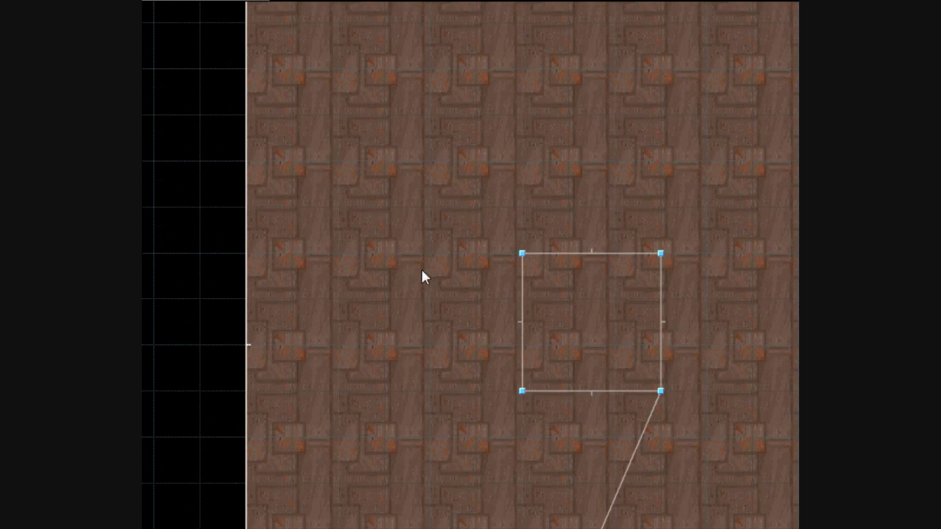
right_click(488, 253)
key("Down")
key("Down")
key("Down")
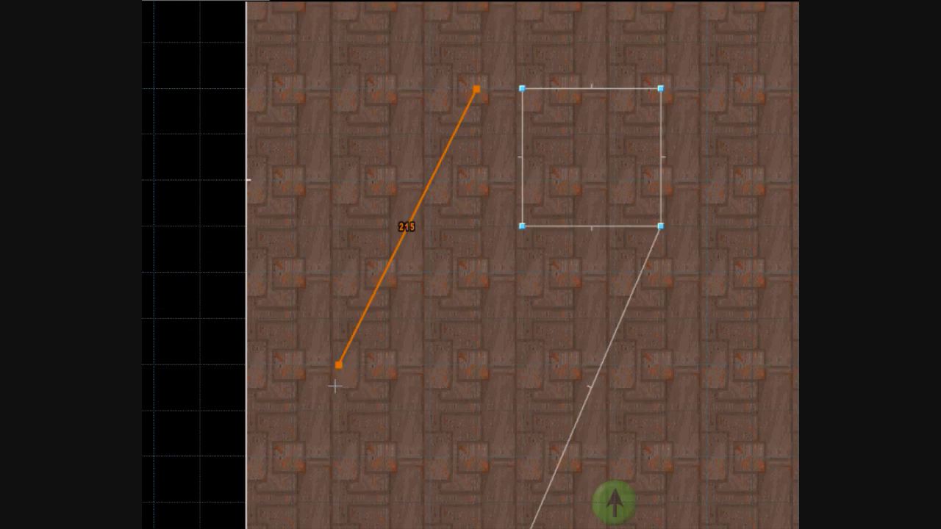
key("Left")
left_click(304, 365)
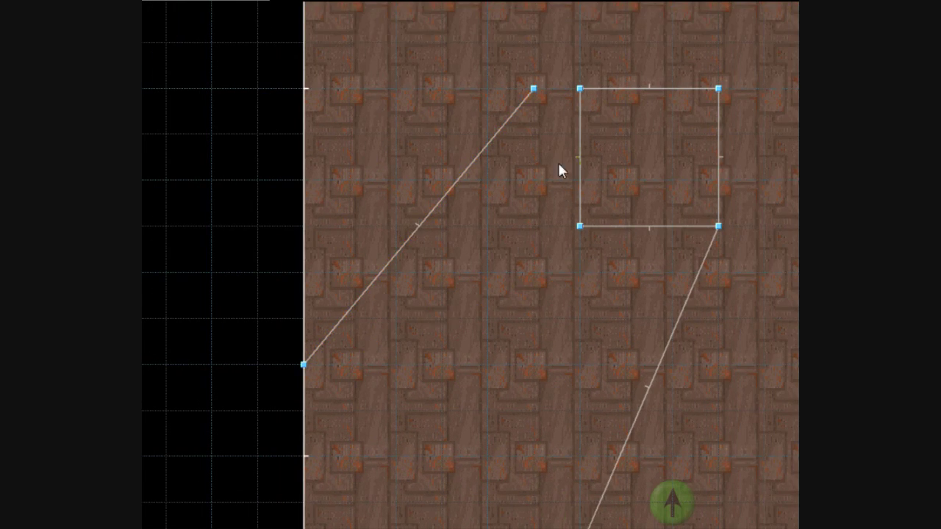
right_click_drag(531, 95, 573, 100)
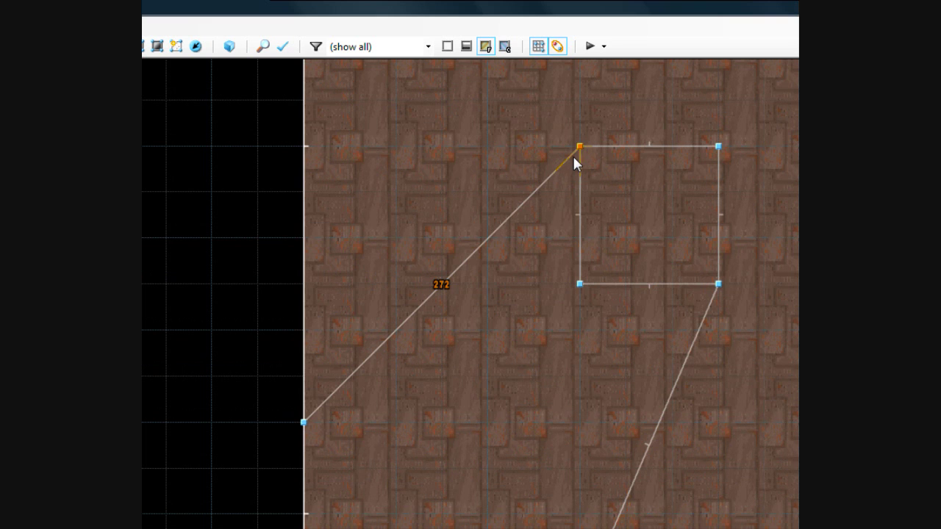
left_click(574, 155)
scroll(492, 338, "down", 2)
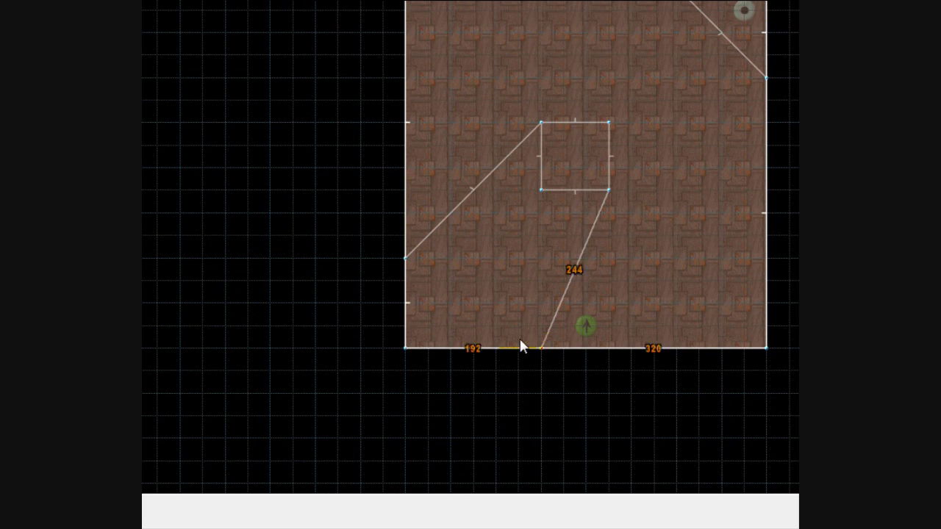
left_click(495, 338)
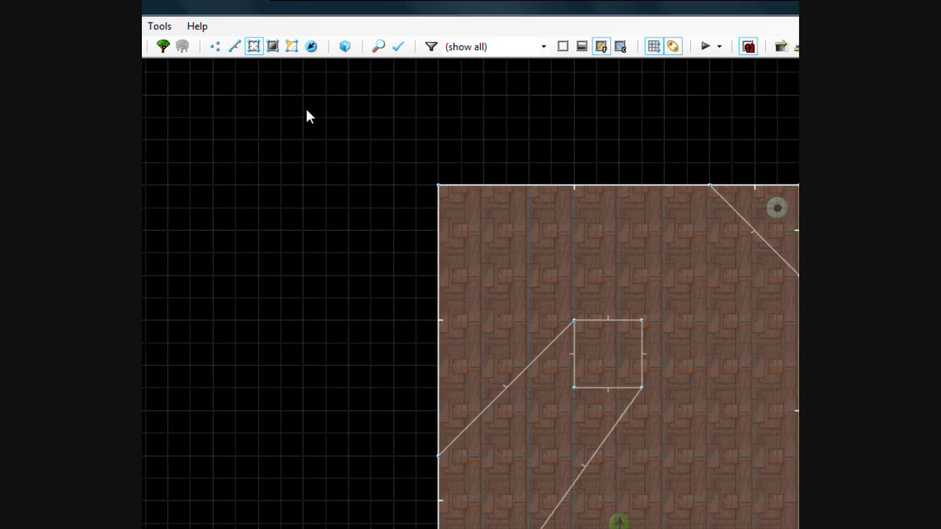
Raise the floor of the triangular corner sector with the firestick into a platform in 3D visual mode.
left_click(349, 47)
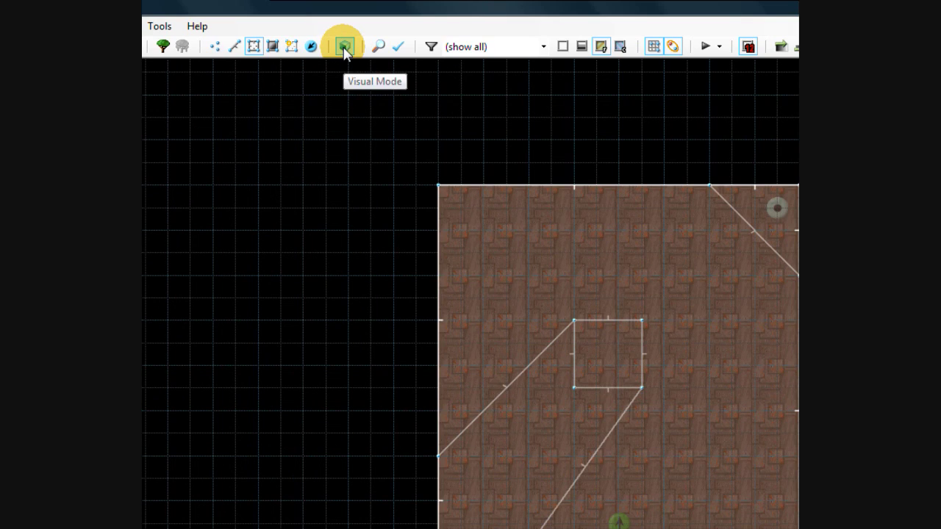
left_click(344, 47)
key("w")
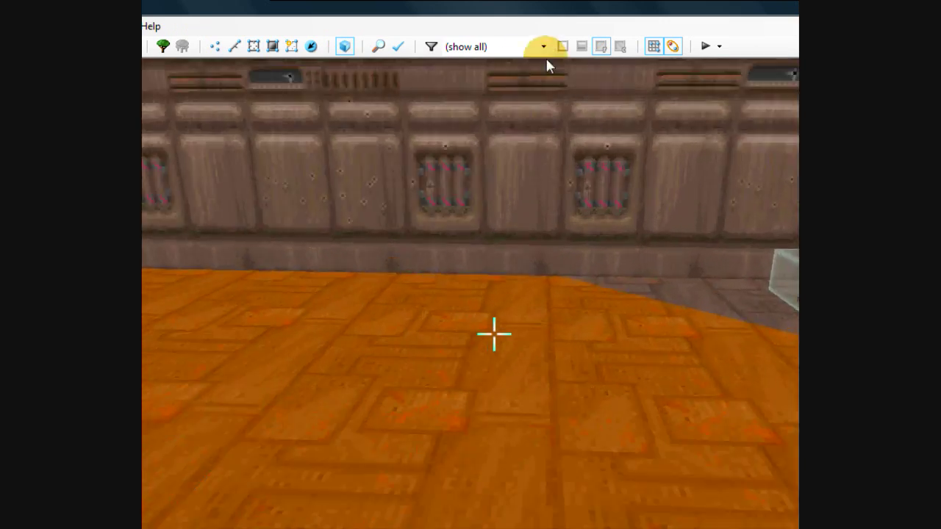
scroll(601, 65, "up", 8)
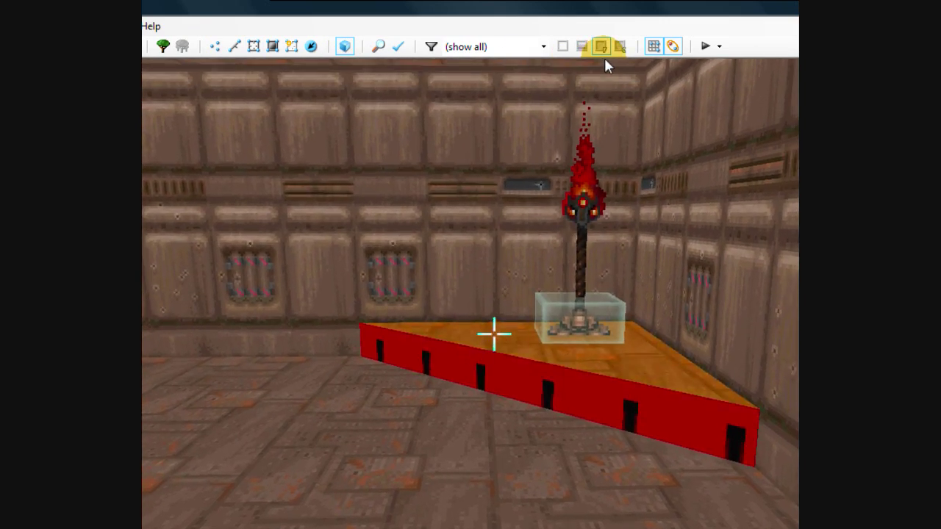
scroll(608, 59, "up", 1)
Darken the brightness of the main room sector around the corner platform.
key("d")
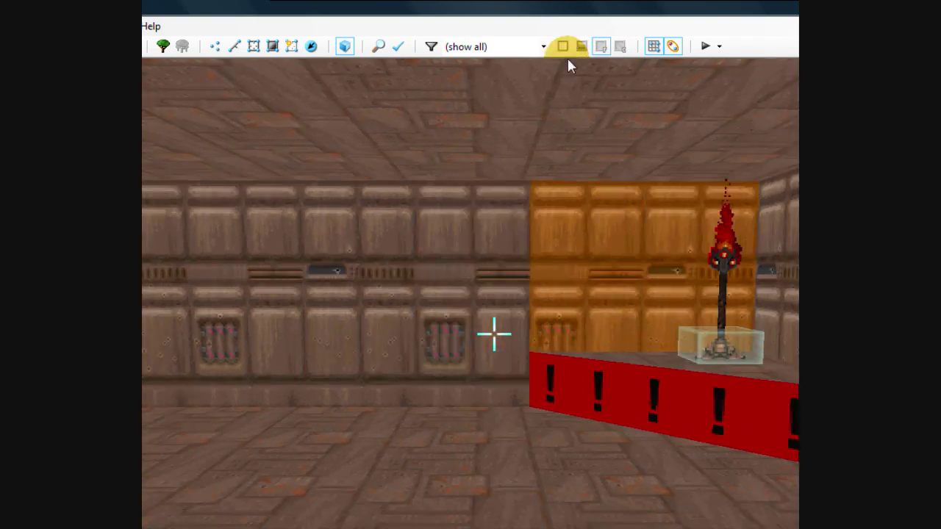
scroll(499, 59, "down", 2, "ctrl")
key("d")
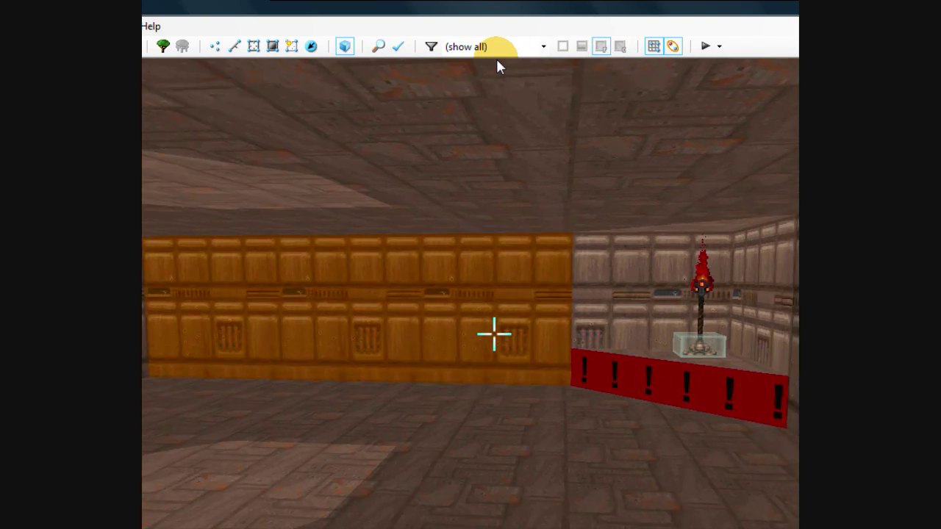
key("e")
key("d")
key("e")
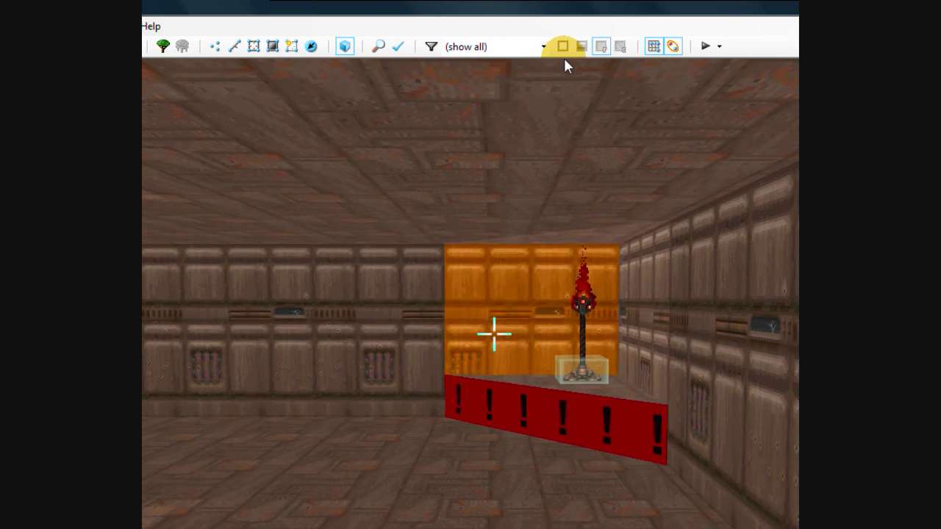
Raise the floor of the central square sector to a height of 104, forming a pillar.
key("d")
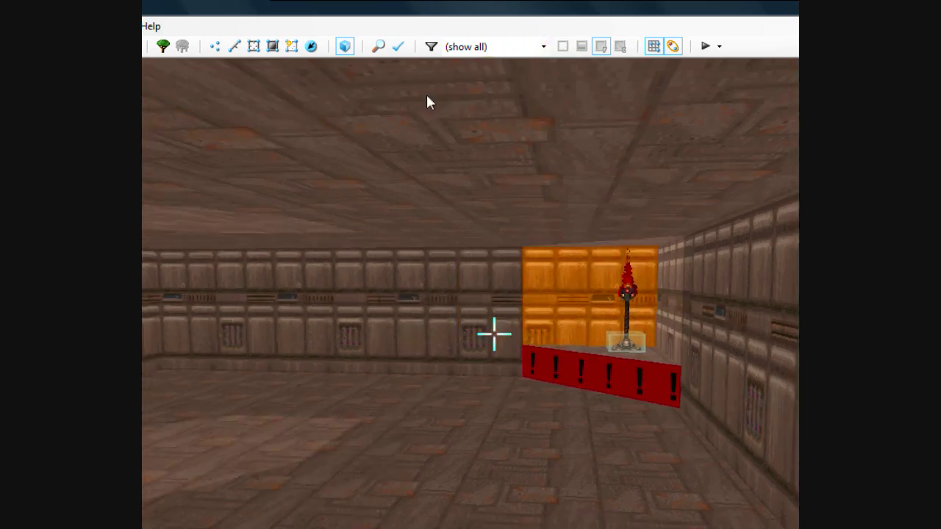
scroll(608, 362, "up", 10)
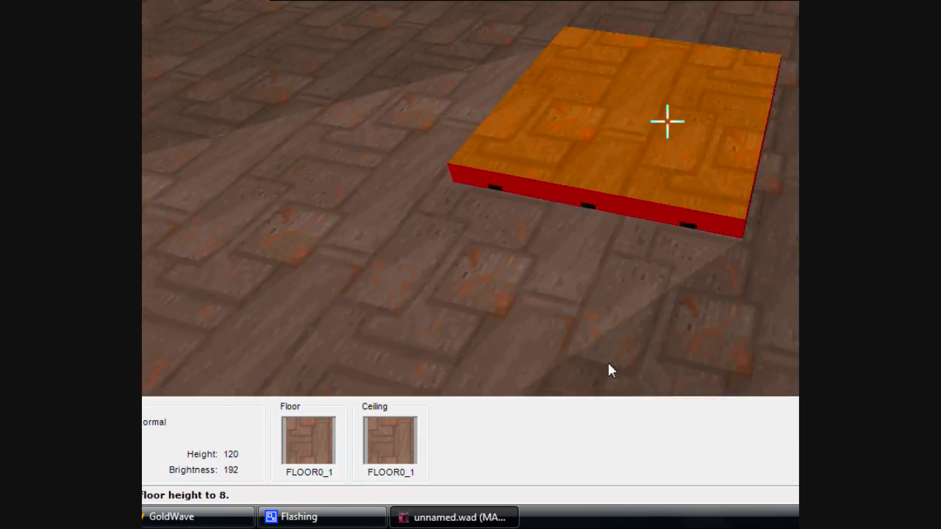
key("d")
scroll(579, 228, "up", 3)
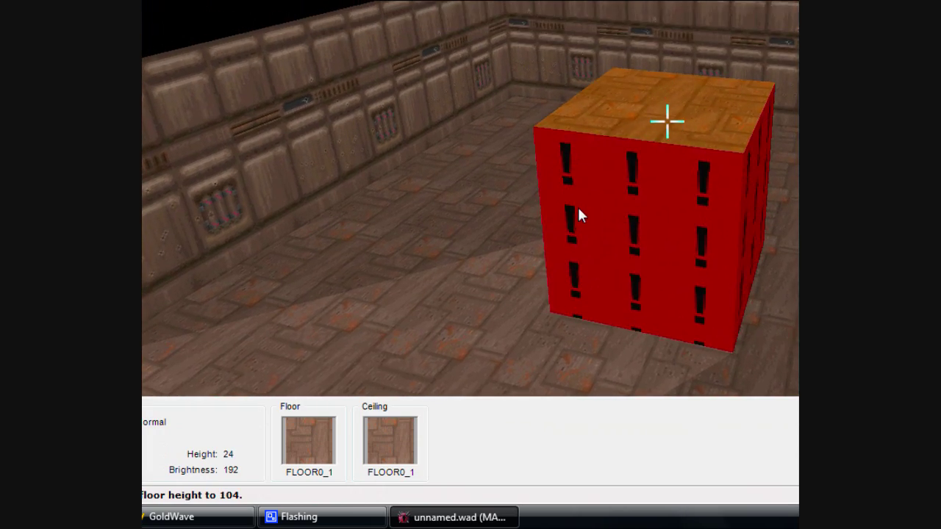
Apply the room's wall texture, STARTAN2, to the untextured sides of the central pillar and clear the selection.
key("e")
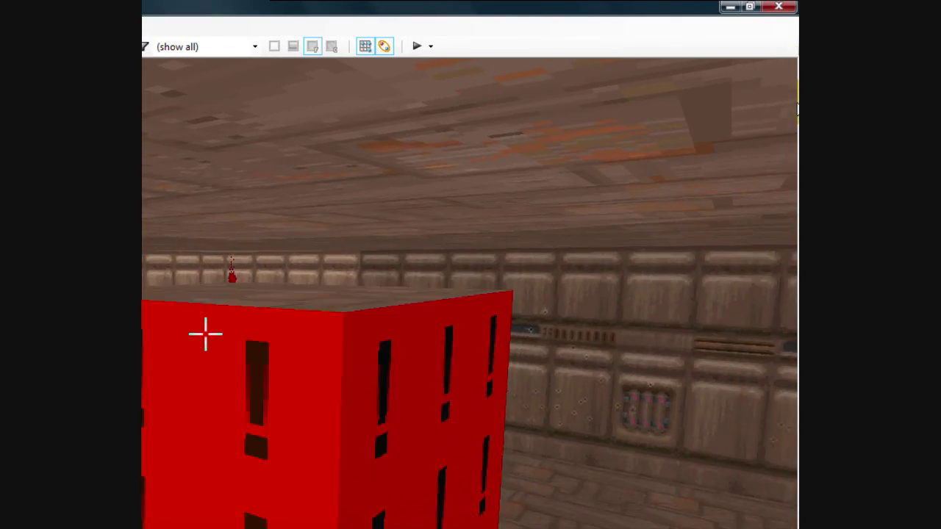
key("e")
key("d")
key("e")
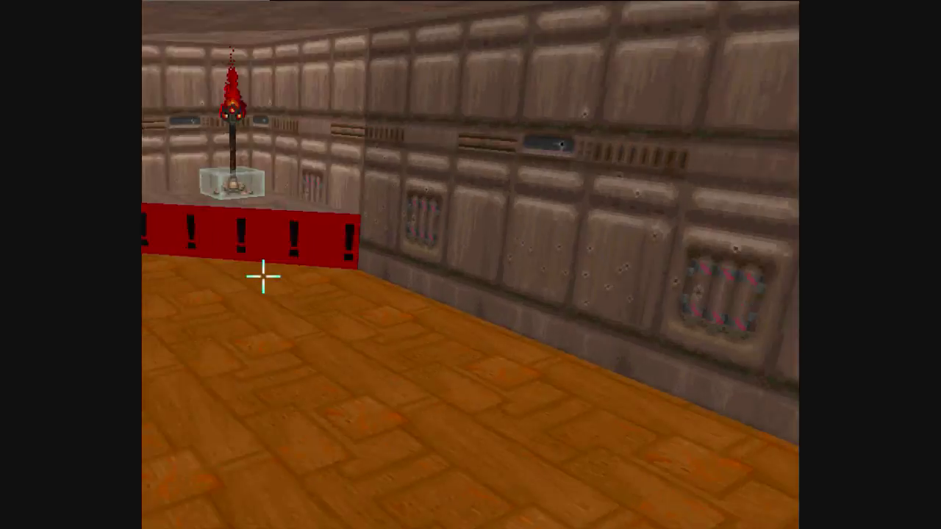
key("e")
key("s")
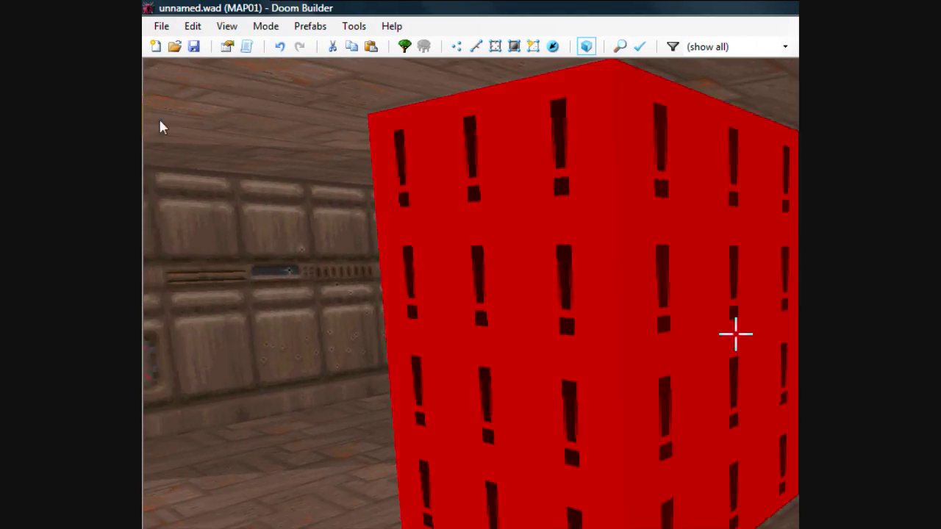
key("d")
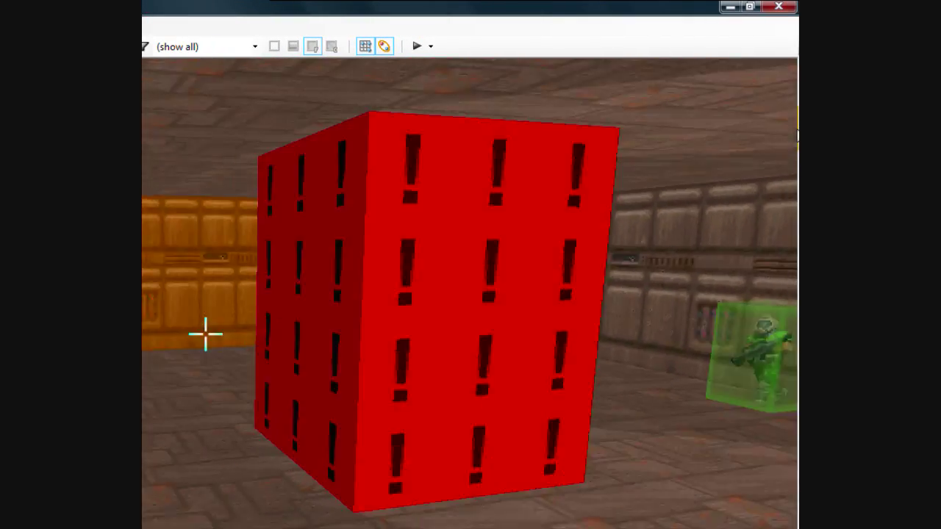
key("f")
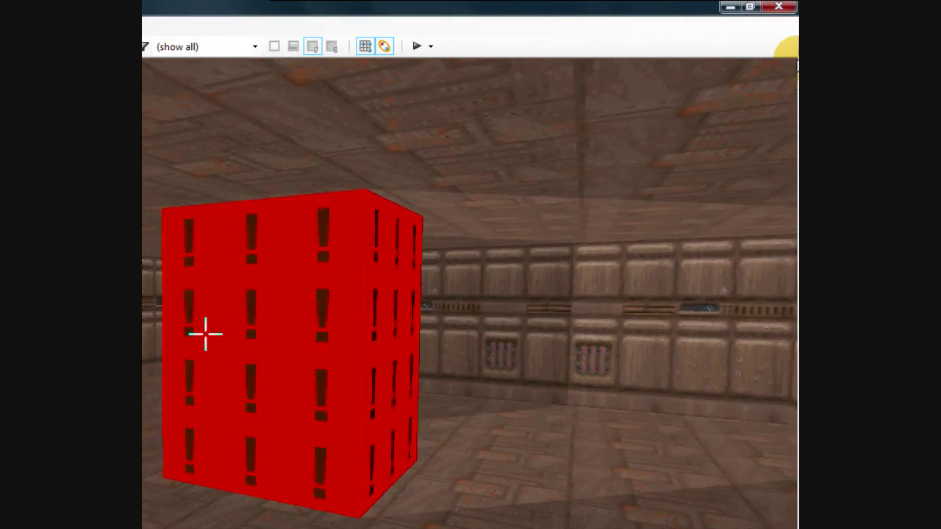
key("e")
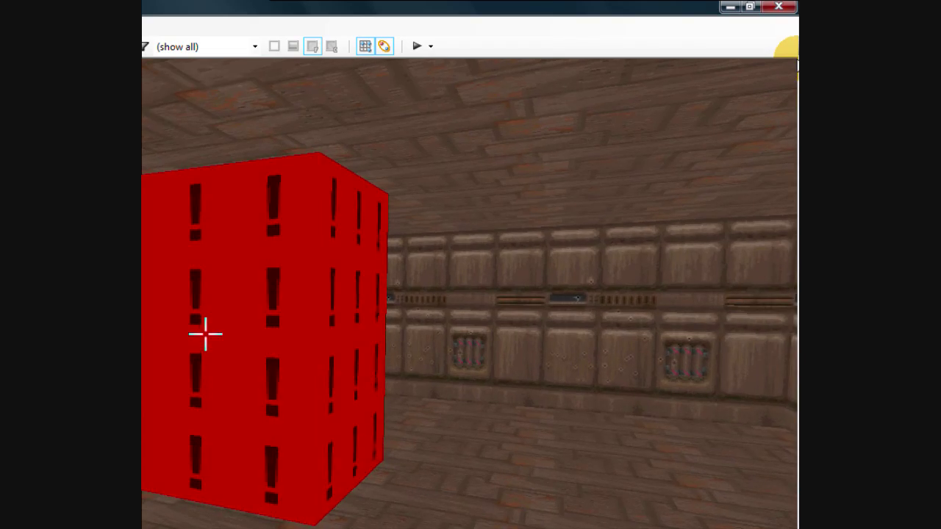
middle_click(206, 334)
double_click(358, 164)
key("s")
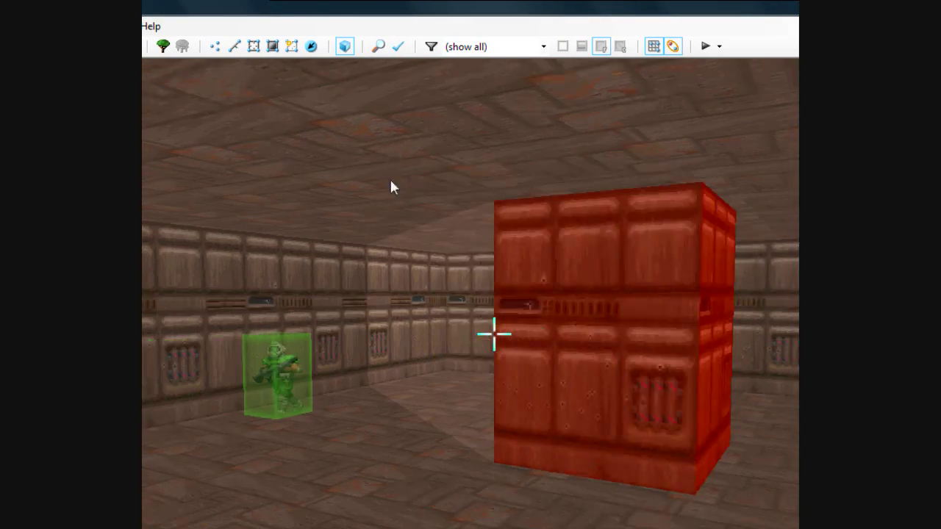
key("c")
Apply the room's wall texture, STARTAN2, to the untextured front face of the corner platform with the firestick.
key("f")
key("d")
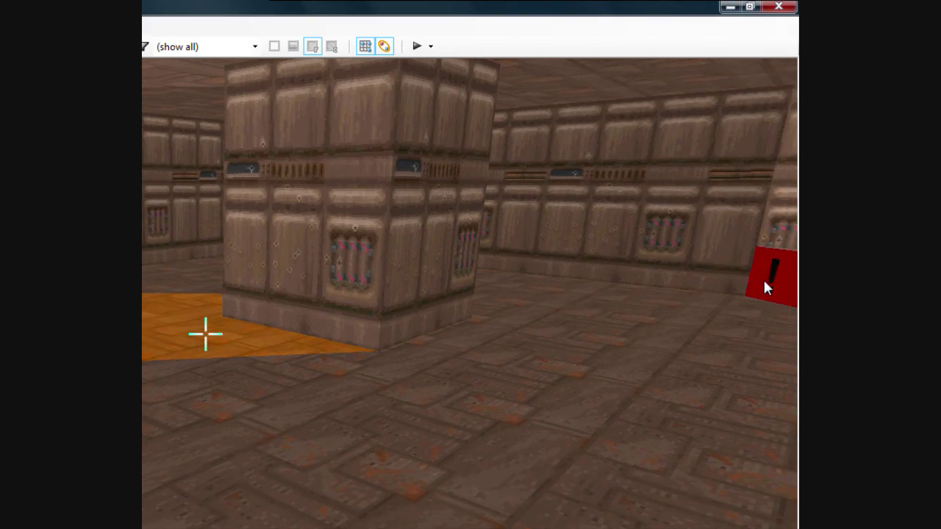
key("f")
key("d")
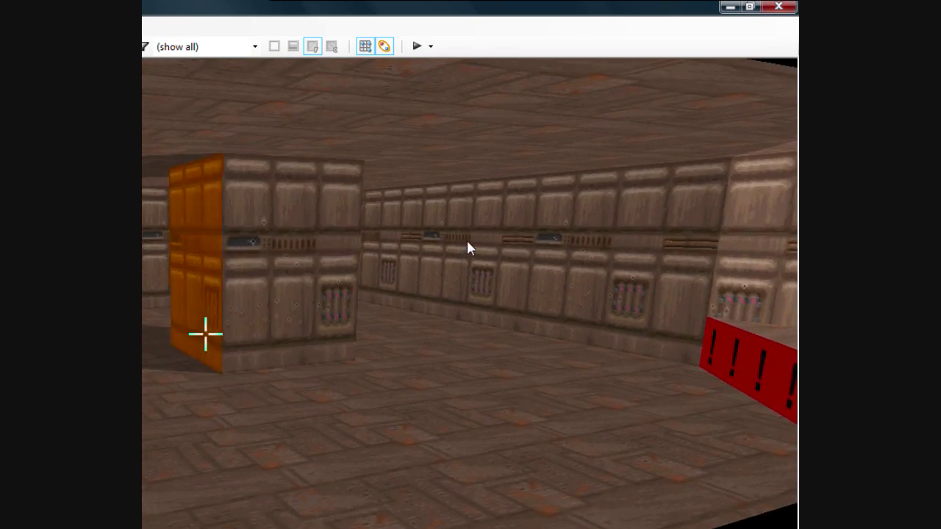
key("e")
key("e")
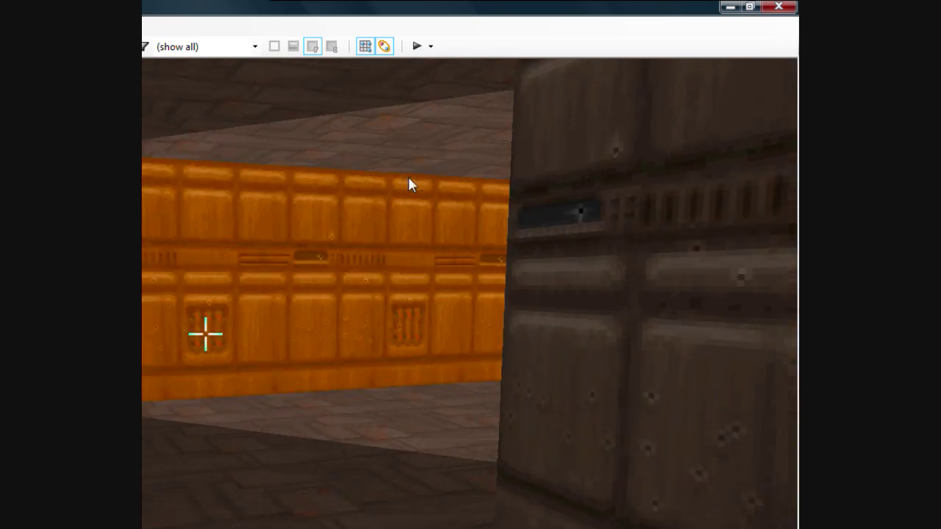
key("d")
key("e")
key("d")
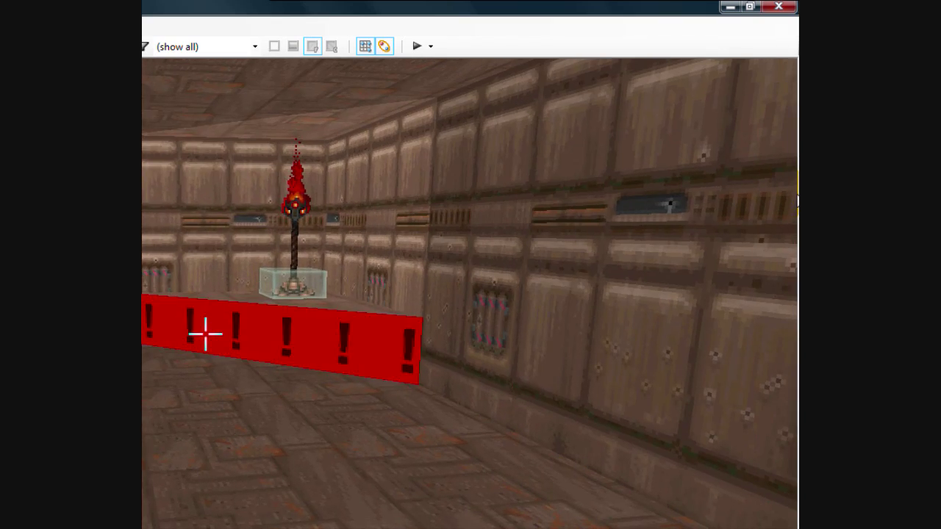
middle_click(205, 334)
double_click(345, 163)
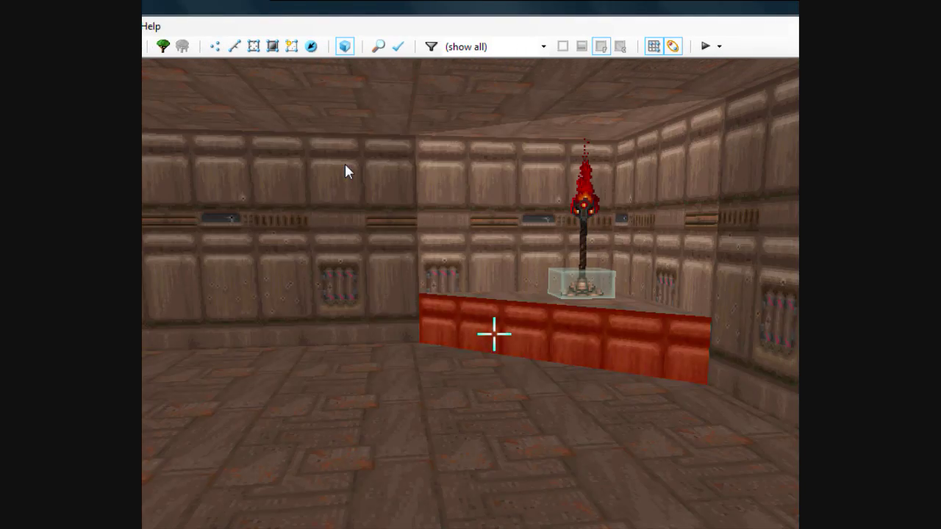
key("d")
Examine the textured pillar, its dark shadow sector and the brighter corner platform from different sides of the room.
key("e")
key("d")
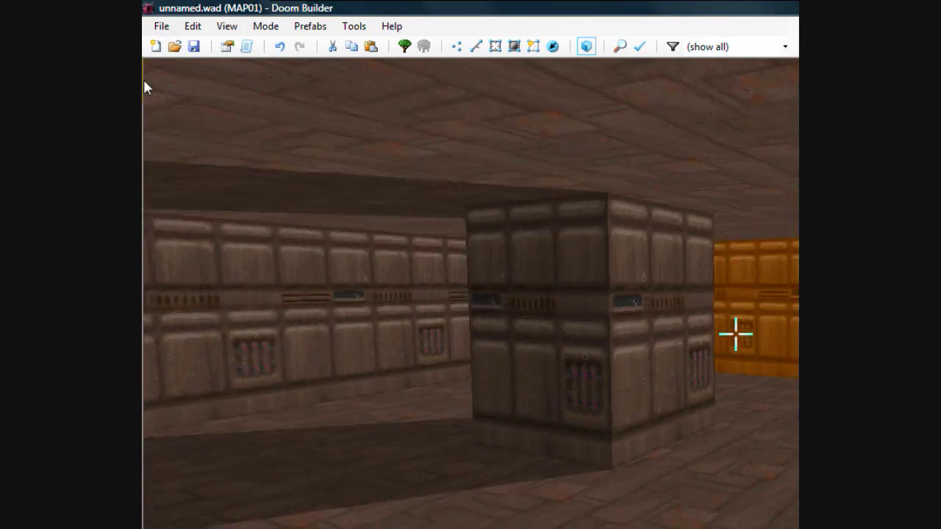
key("e")
key("d")
key("e")
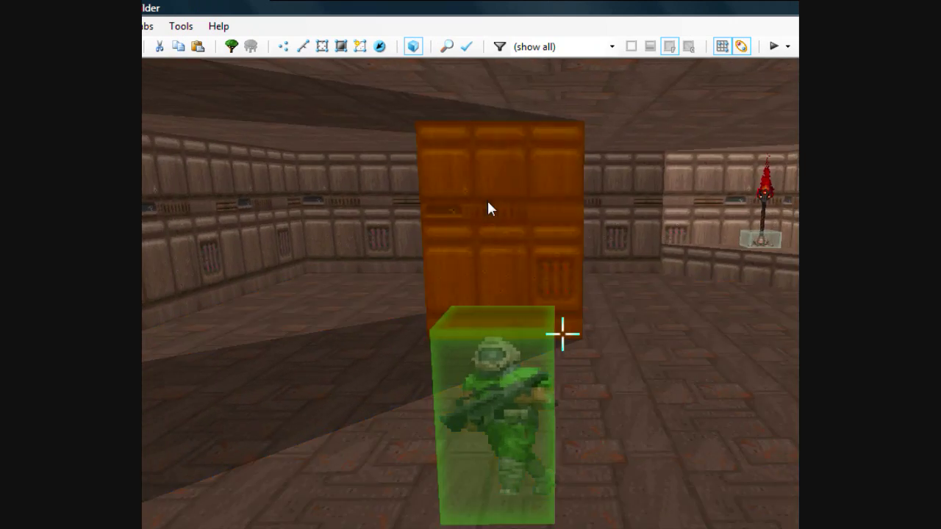
key("d")
key("e")
key("f")
key("d")
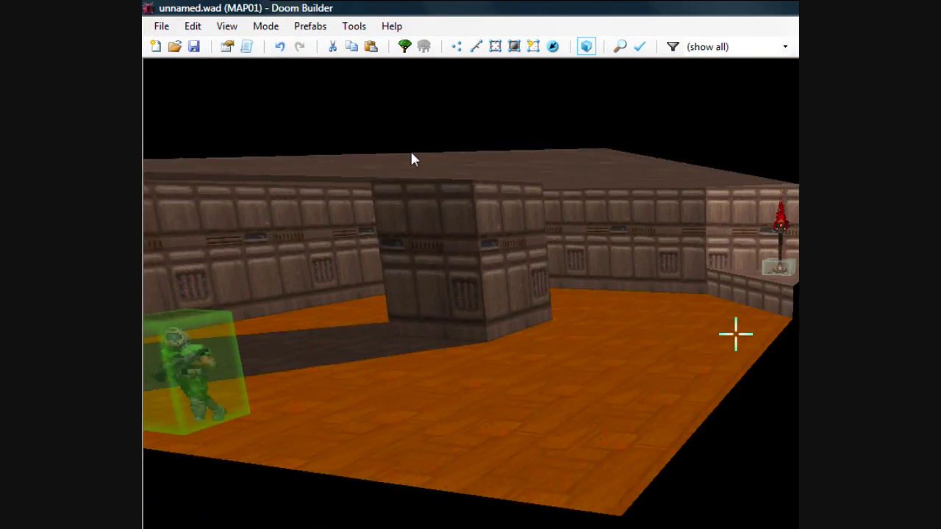
key("e")
key("s")
key("d")
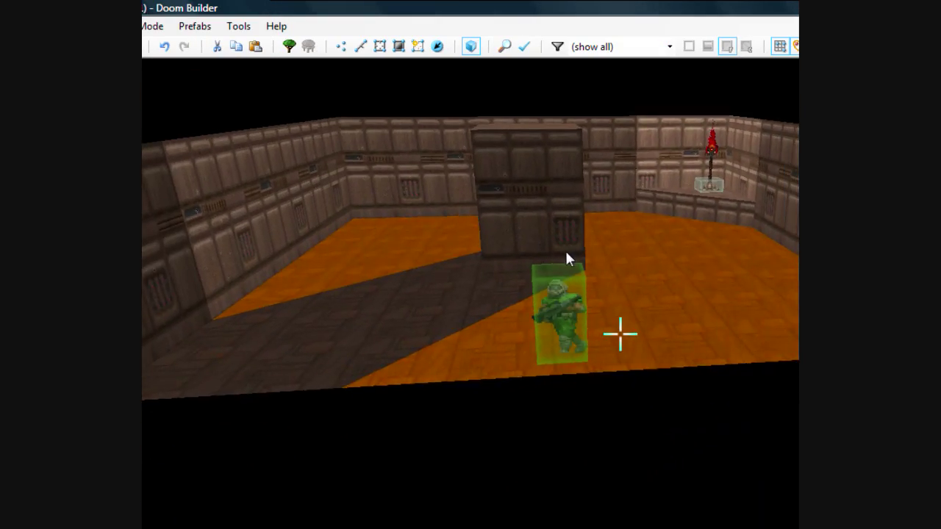
key("e")
key("e")
key("d")
key("f")
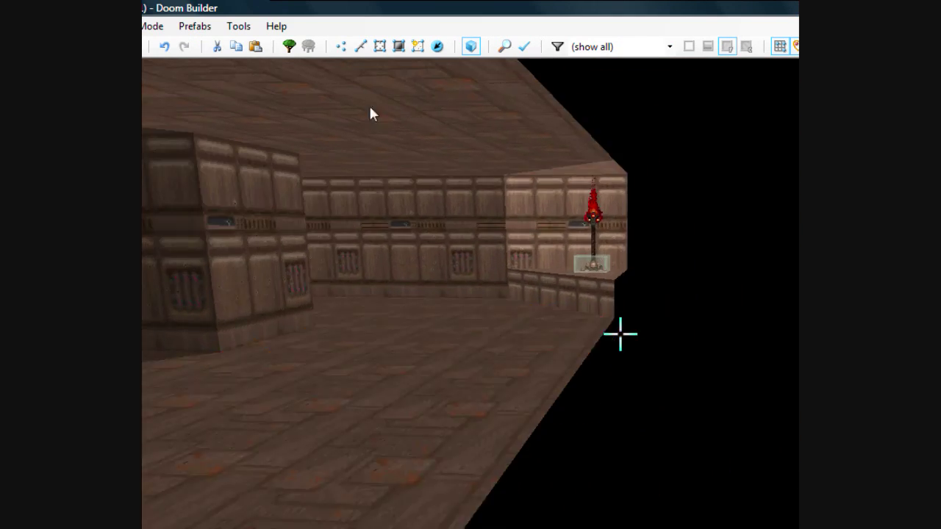
key("s")
key("f")
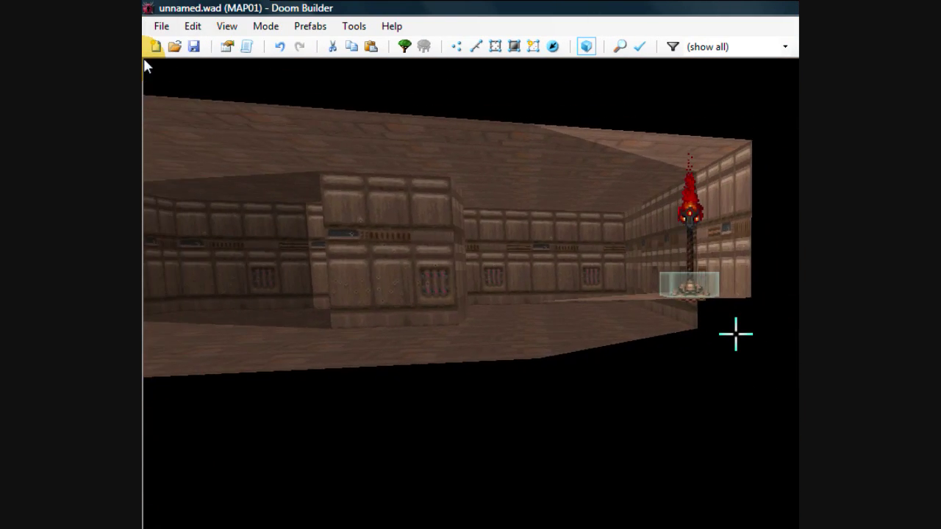
key("e")
key("d")
key("s")
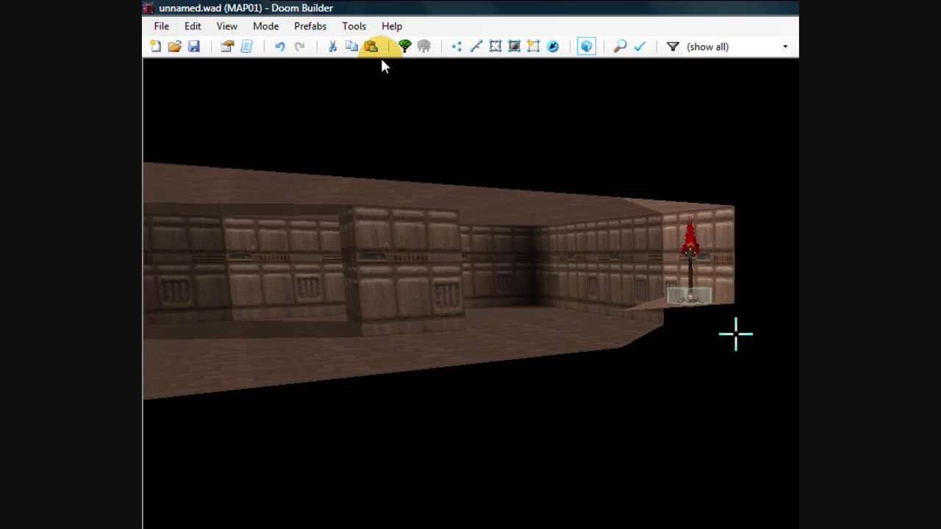
key("e")
key("s")
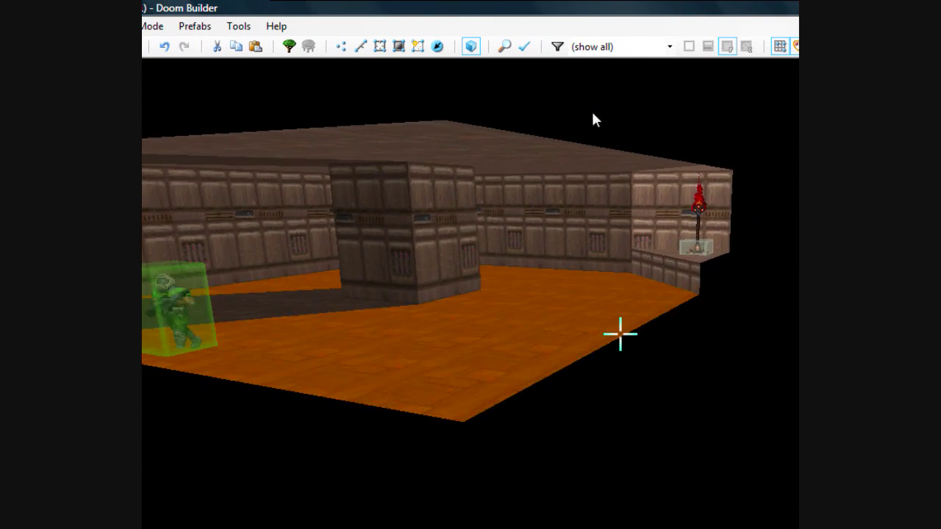
key("w")
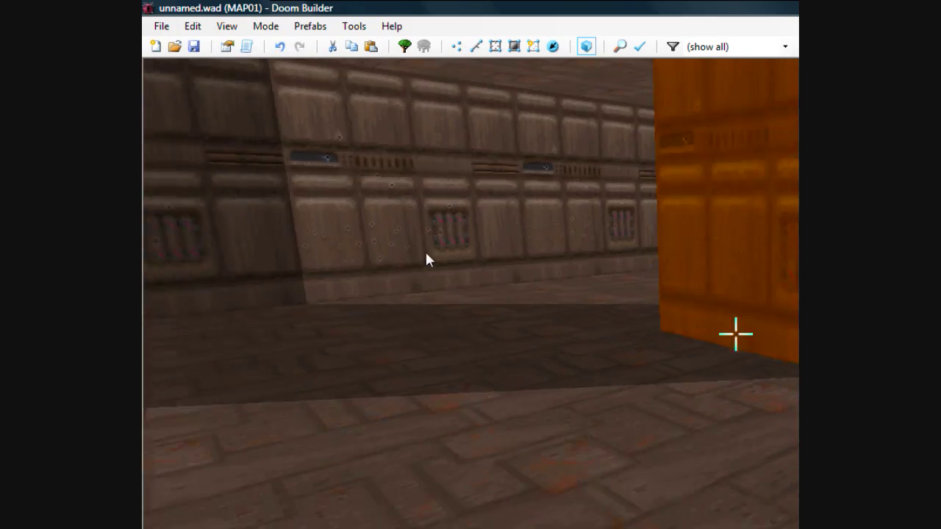
key("d")
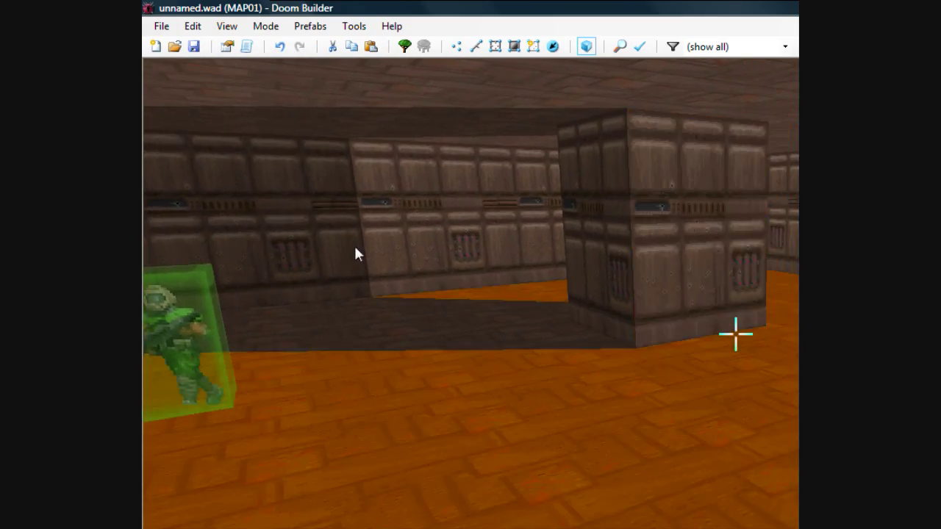
Assign the Light Blinks (randomly) effect to the corner platform's sector.
key("e")
key("d")
key("e")
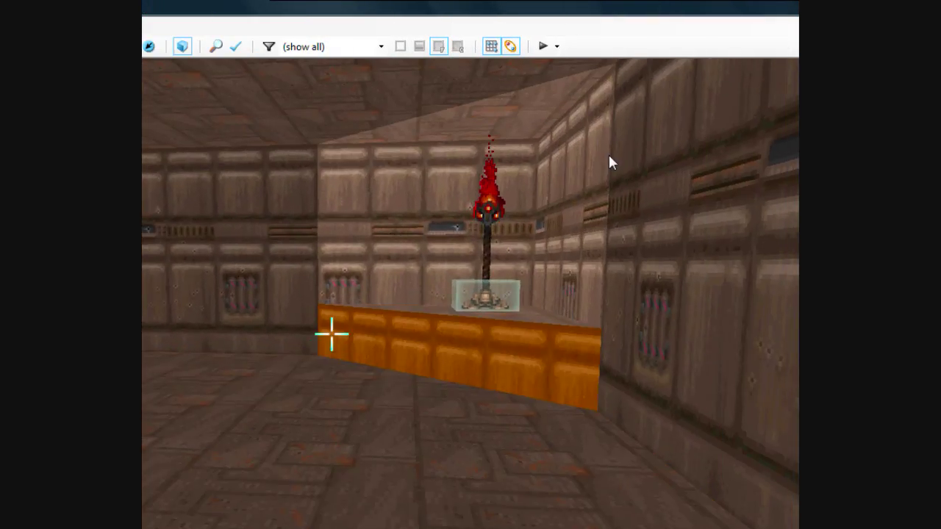
key("d")
key("e")
key("d")
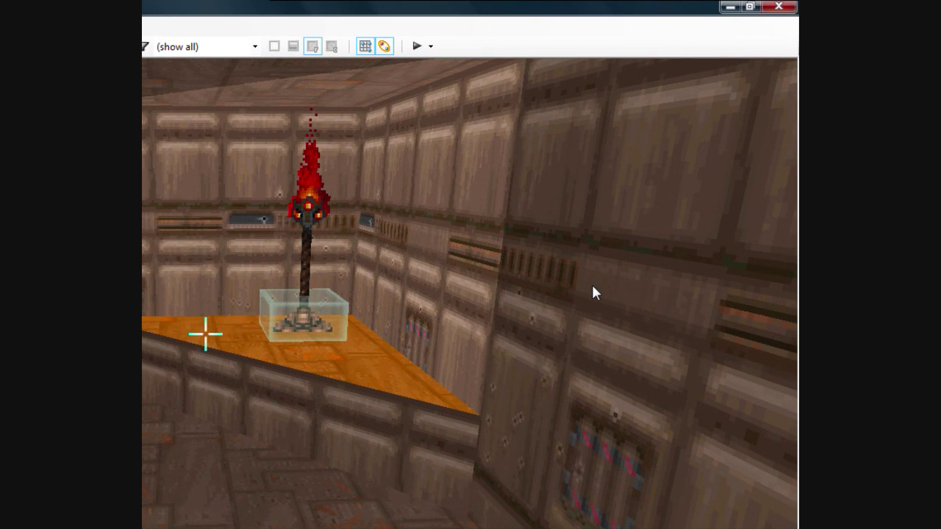
right_click(593, 286)
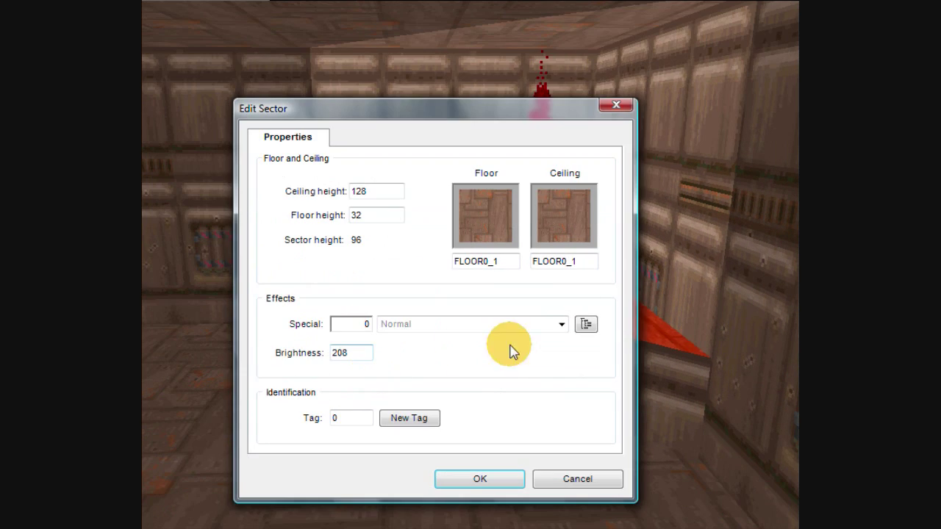
left_click(587, 322)
left_click(586, 324)
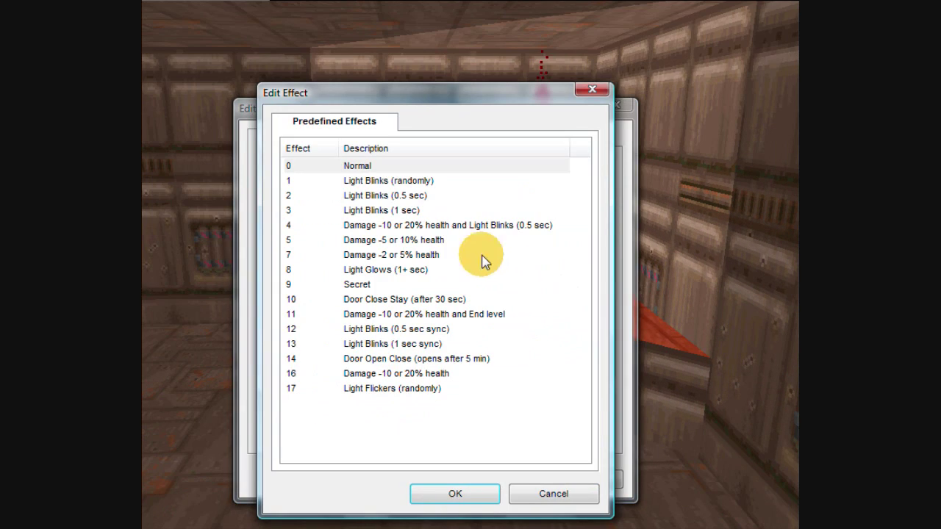
double_click(388, 187)
left_click(481, 472)
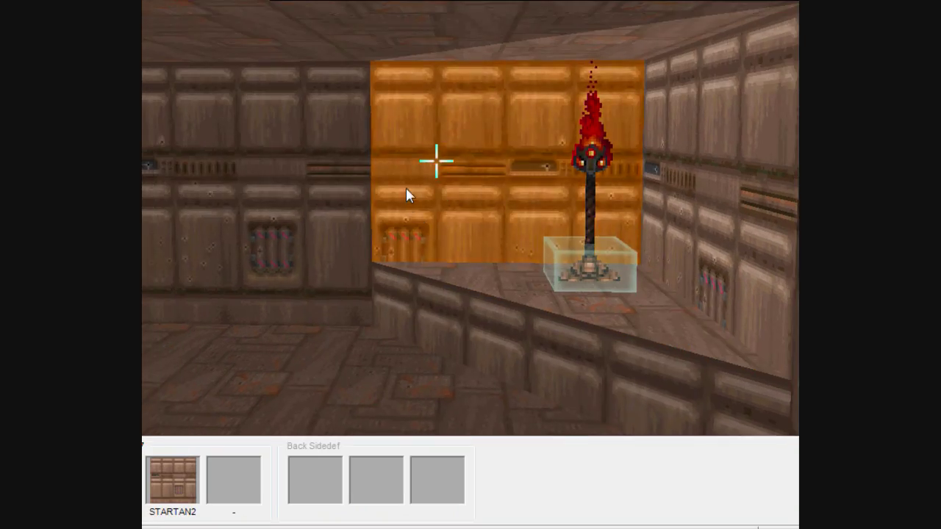
Leave 3D visual mode and return to the 2D view of the map's sectors.
key("d")
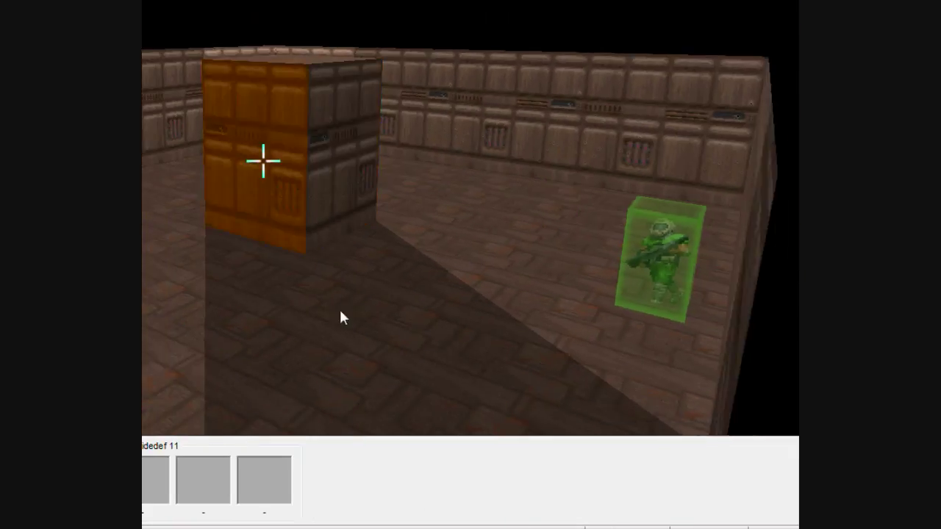
key("q")
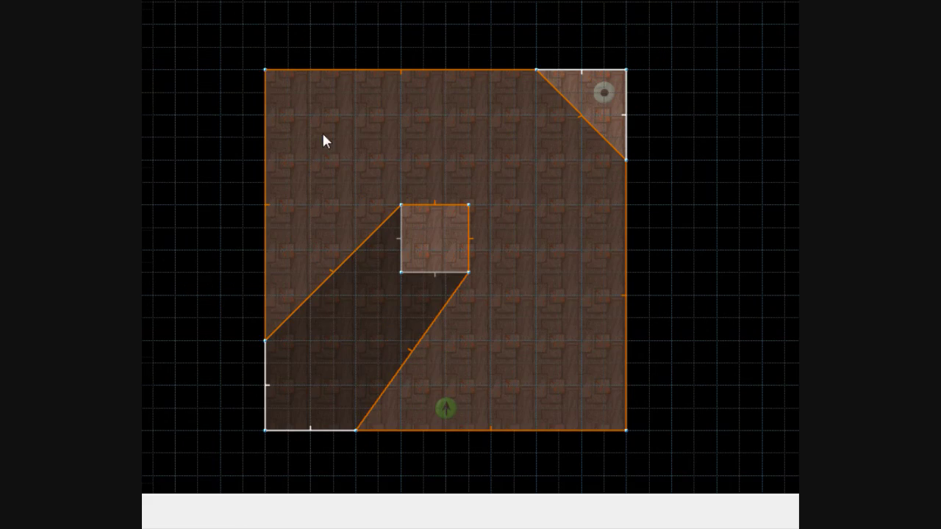
scroll(323, 142, "down", 4)
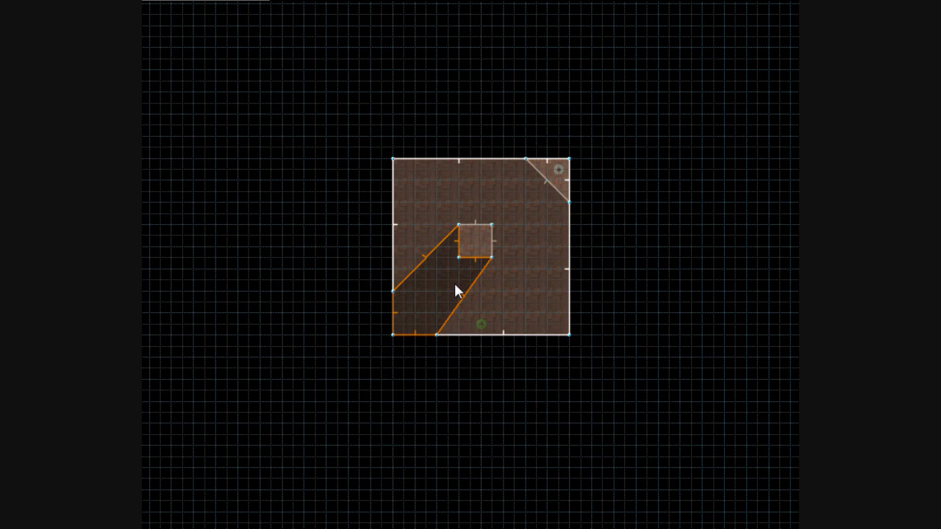
left_click(349, 47)
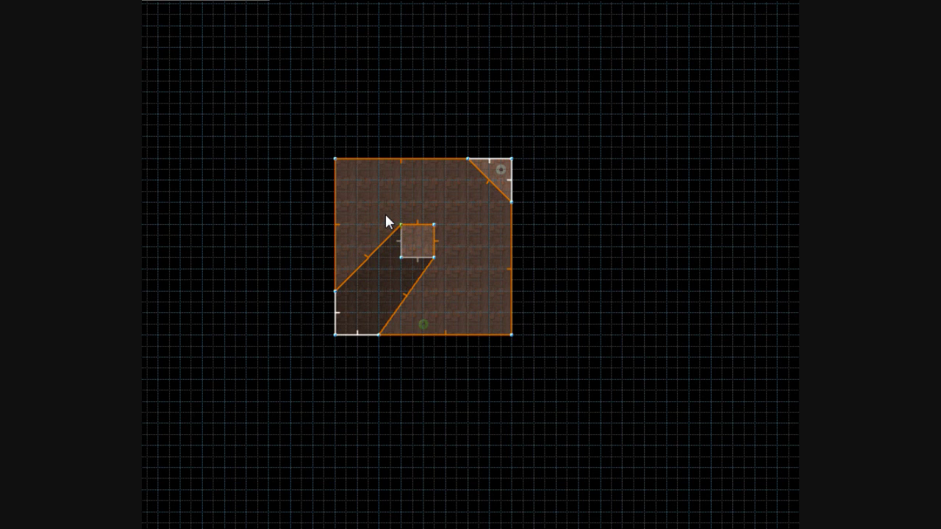
scroll(421, 242, "up", 4)
scroll(417, 245, "down", 3)
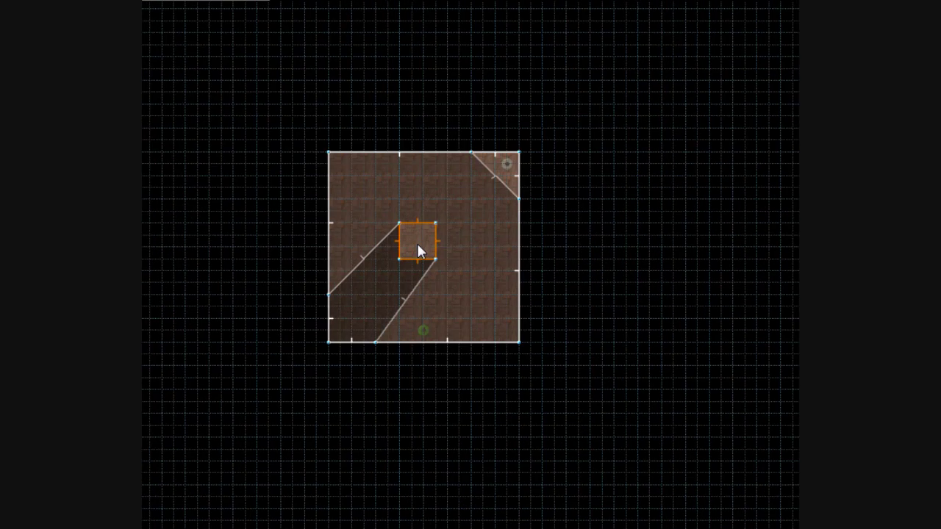
scroll(417, 245, "up", 4)
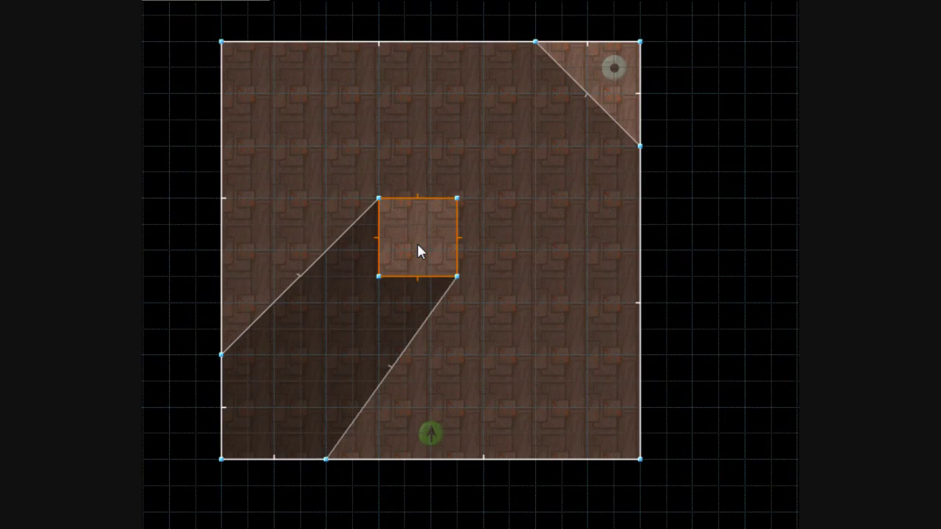
scroll(417, 249, "down", 6)
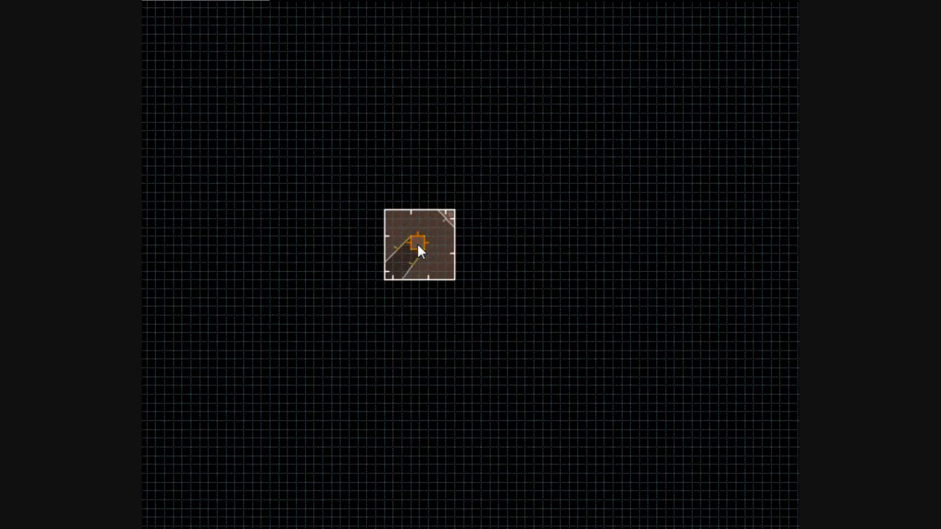